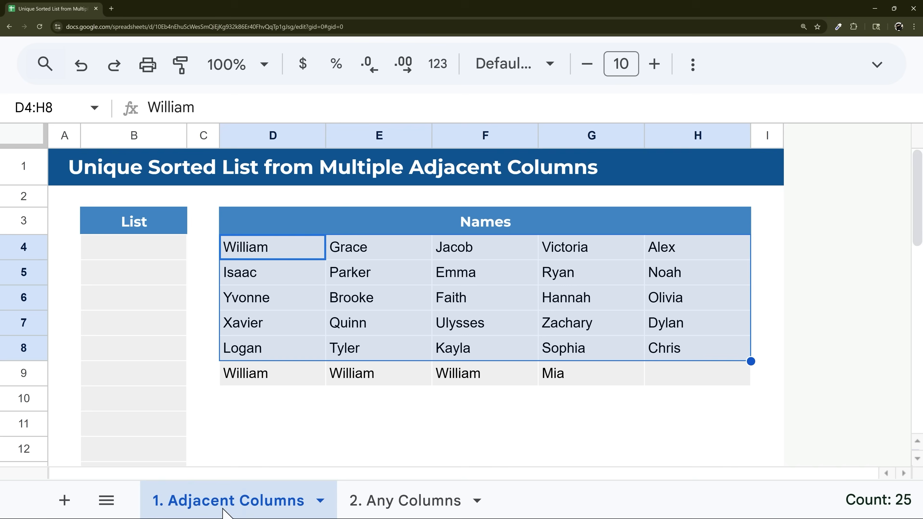
- Enter =flatten(D4:H9) in B4 to stack all the names into one column
left_click(149, 256)
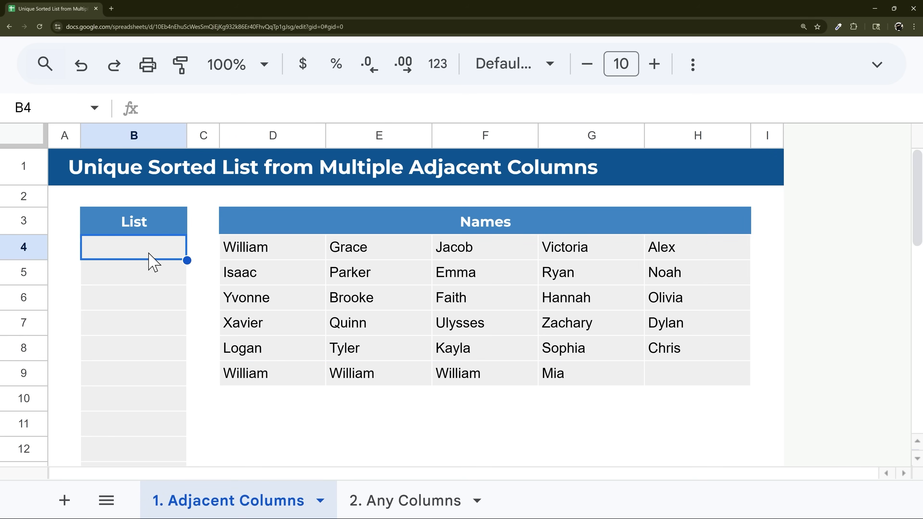
type("=flat")
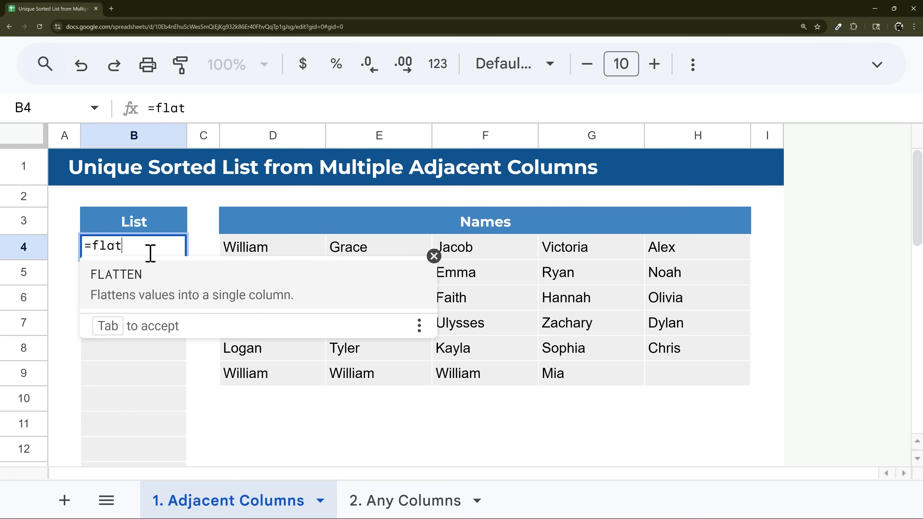
type("ten(")
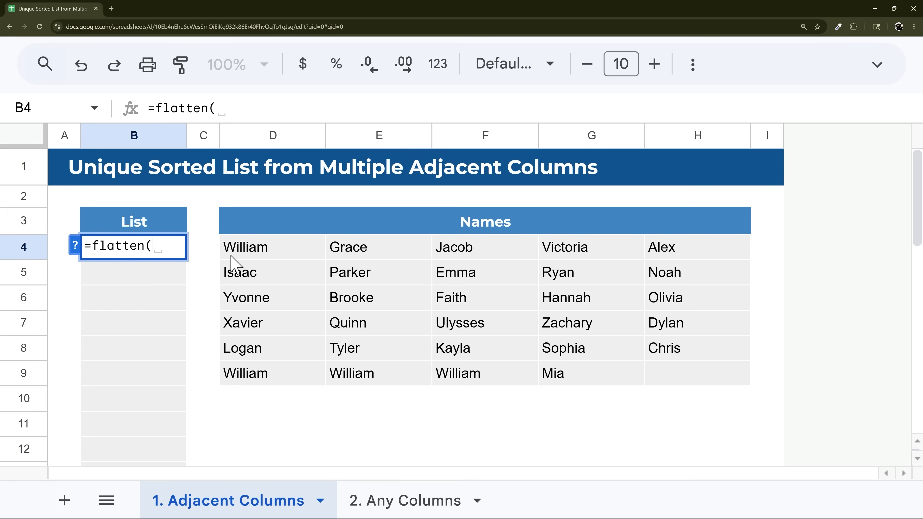
left_click_drag(233, 259, 687, 382)
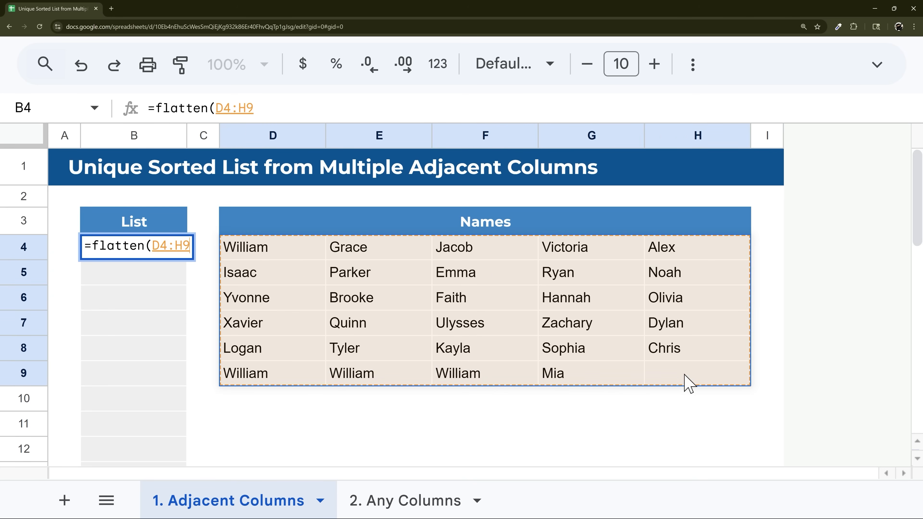
type(")")
key("Return")
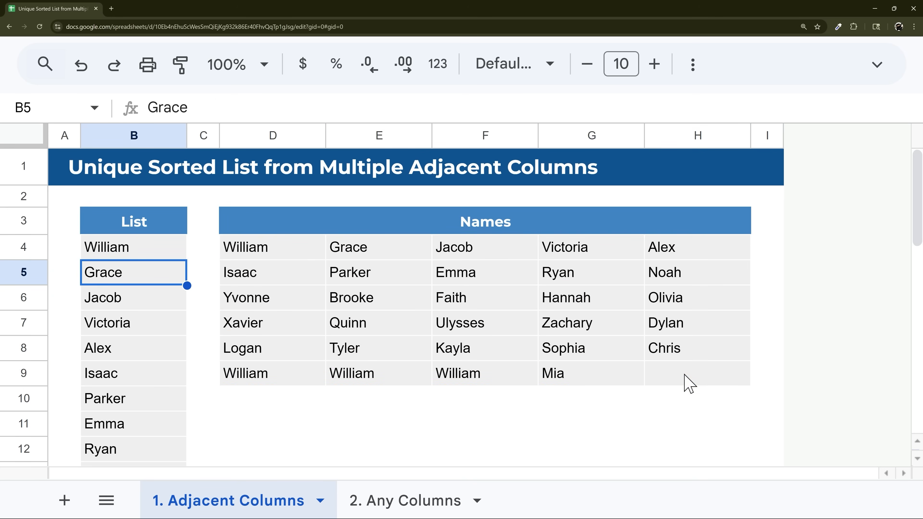
- Review the flattened list in B4, noting repeated names such as William
left_click(117, 252)
left_click(268, 246)
left_click_drag(306, 384, 470, 385)
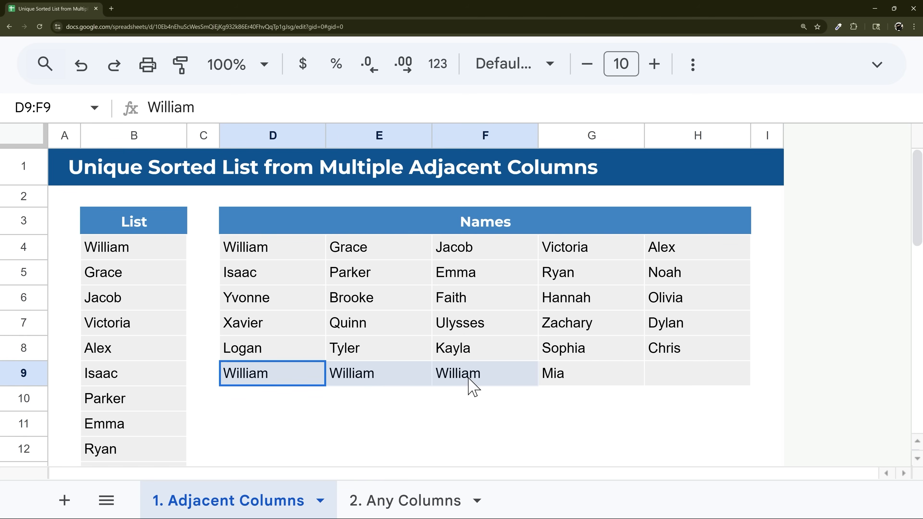
scroll(136, 298, "down", 5)
scroll(136, 299, "down", 3)
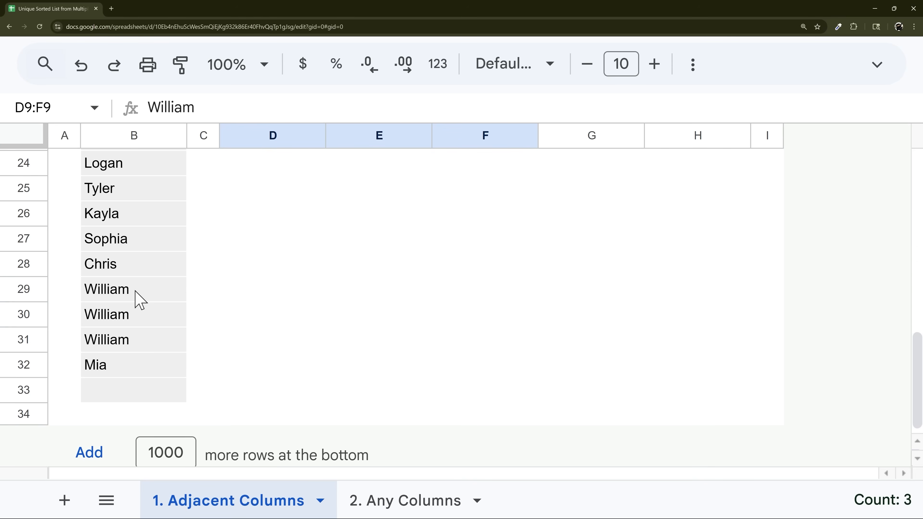
left_click_drag(128, 351, 132, 298)
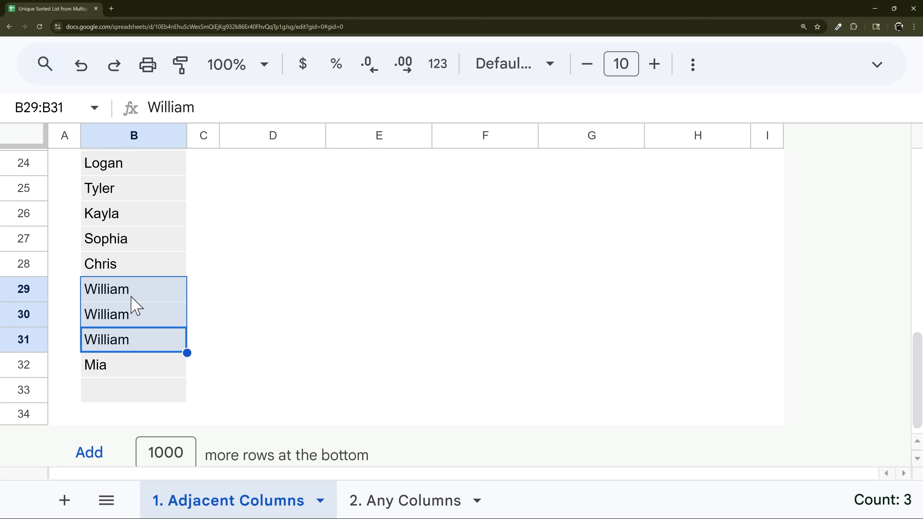
scroll(134, 291, "up", 8)
left_click(131, 254)
- Wrap B4's formula in UNIQUE, giving =unique(flatten(D4:H9))
double_click(136, 251)
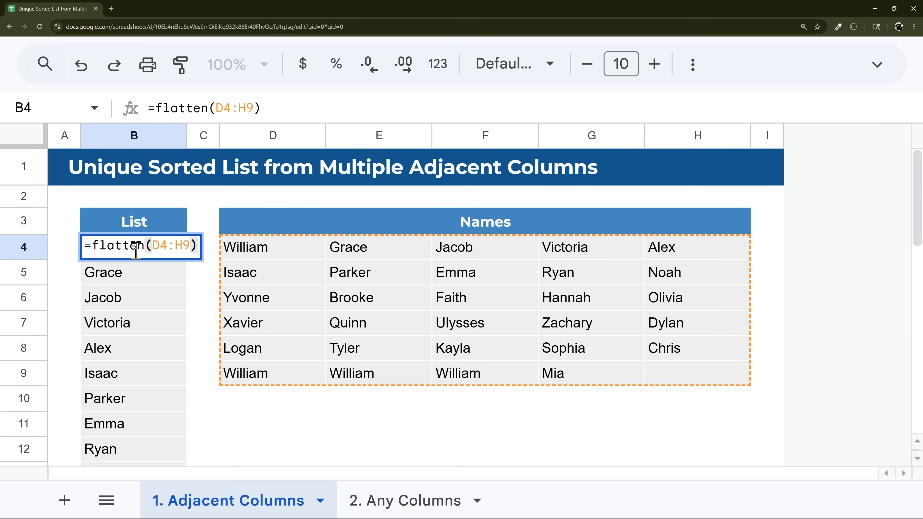
left_click(93, 245)
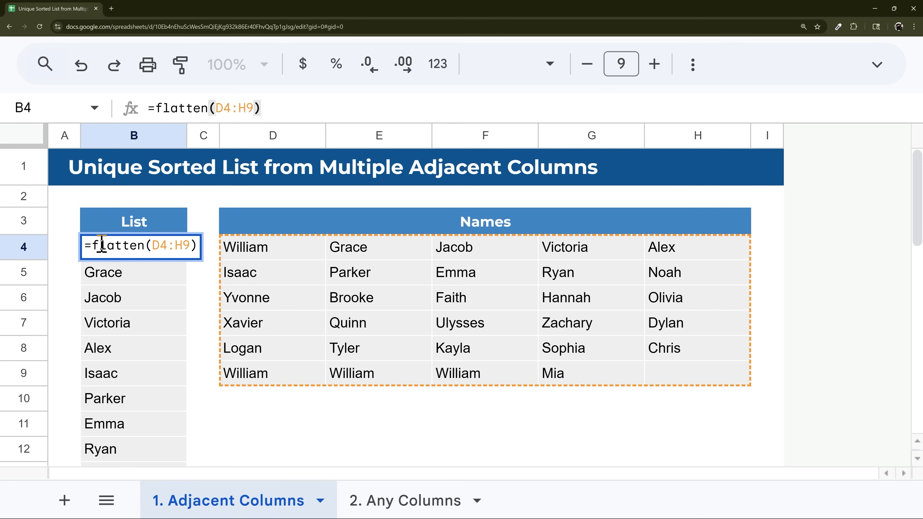
type("unique")
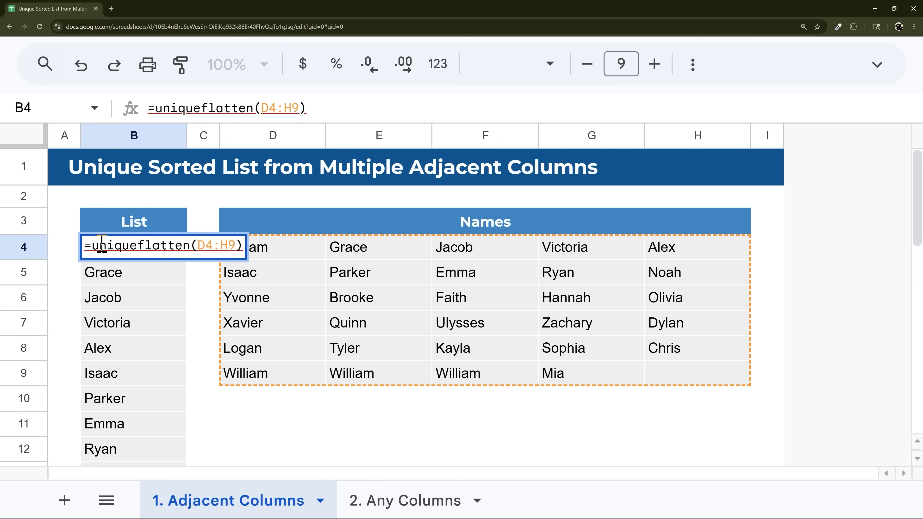
type("(")
key("End")
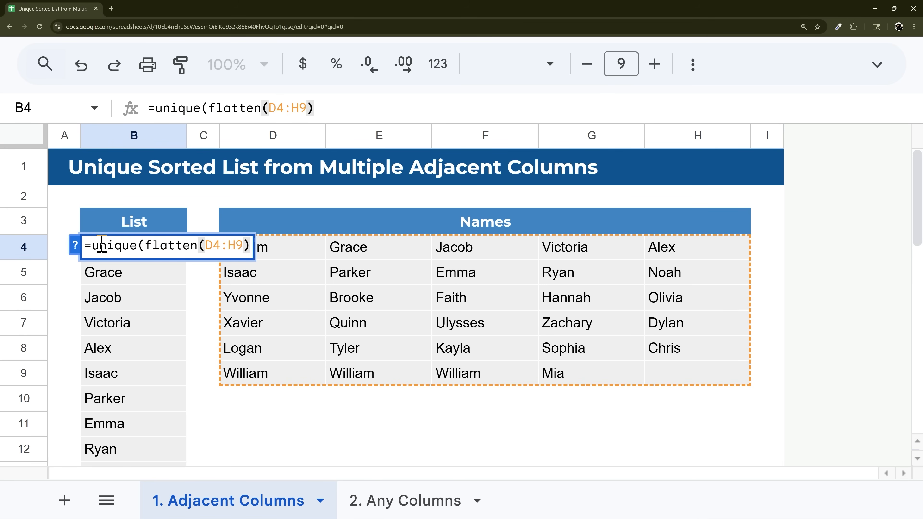
type(")")
key("Return")
left_click(104, 251)
scroll(173, 307, "down", 10)
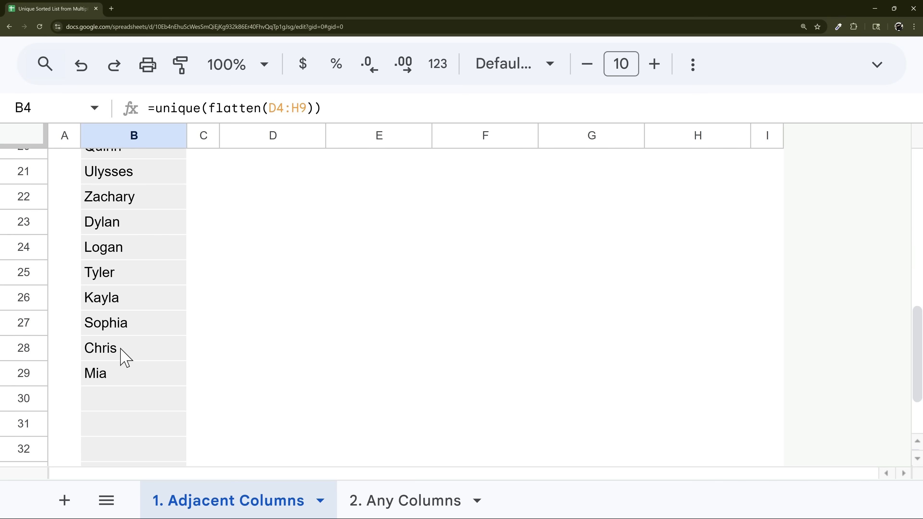
scroll(123, 356, "up", 10)
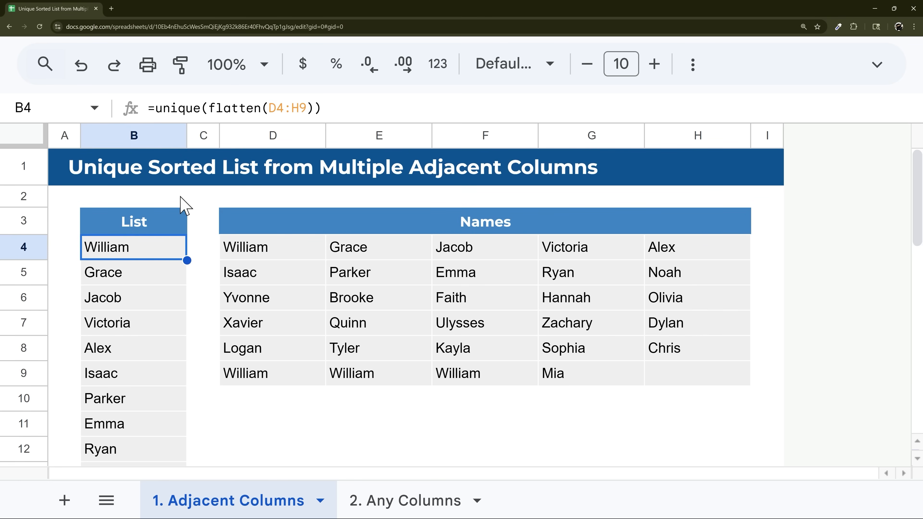
- Wrap it in SORT to get =sort(unique(flatten(D4:H9))), an alphabetical list
double_click(157, 250)
left_click(92, 247)
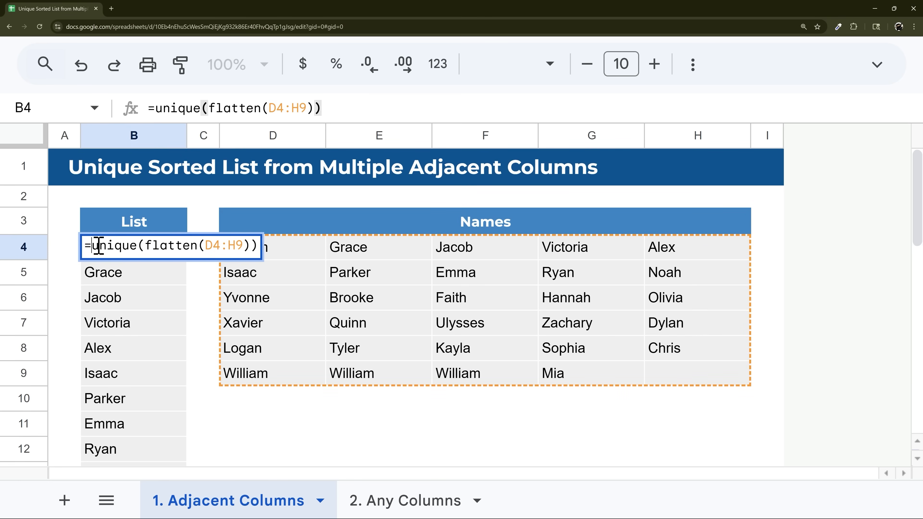
type("sort(")
type(")")
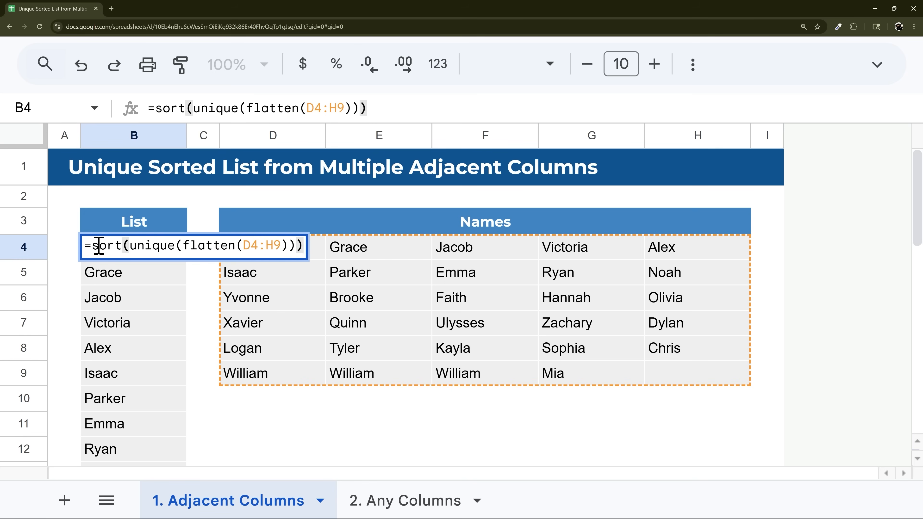
key("ctrl+Return")
scroll(151, 278, "down", 5)
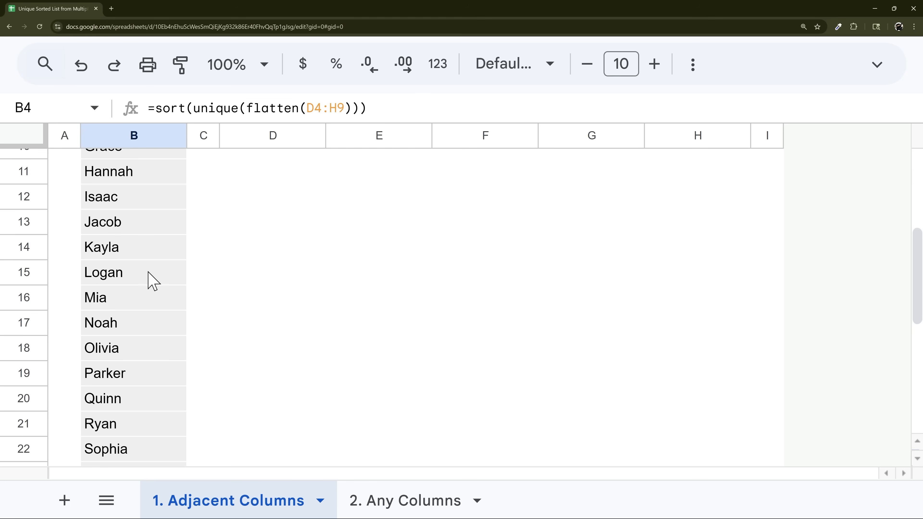
scroll(160, 302, "down", 2)
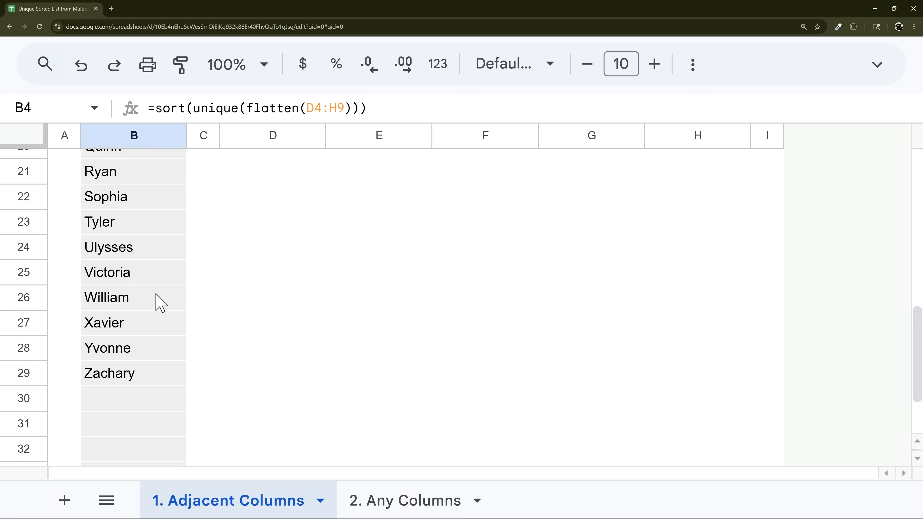
scroll(160, 303, "up", 7)
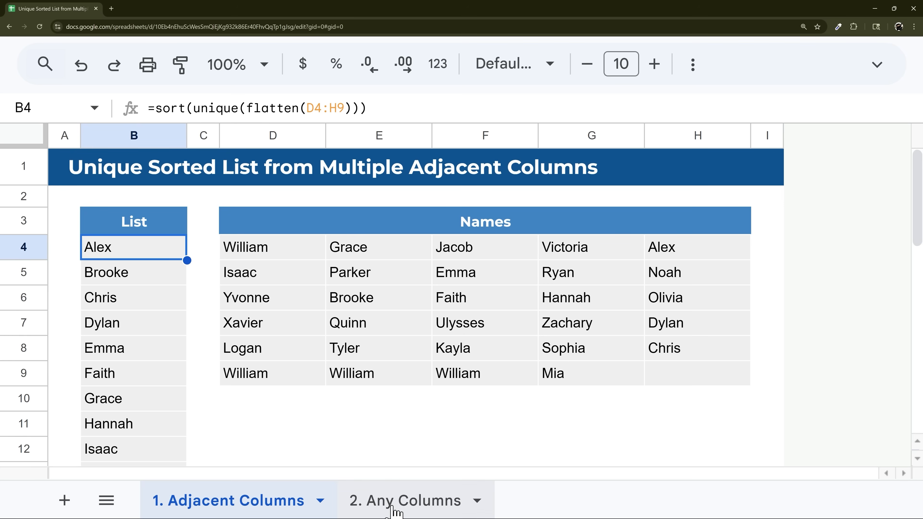
left_click(395, 507)
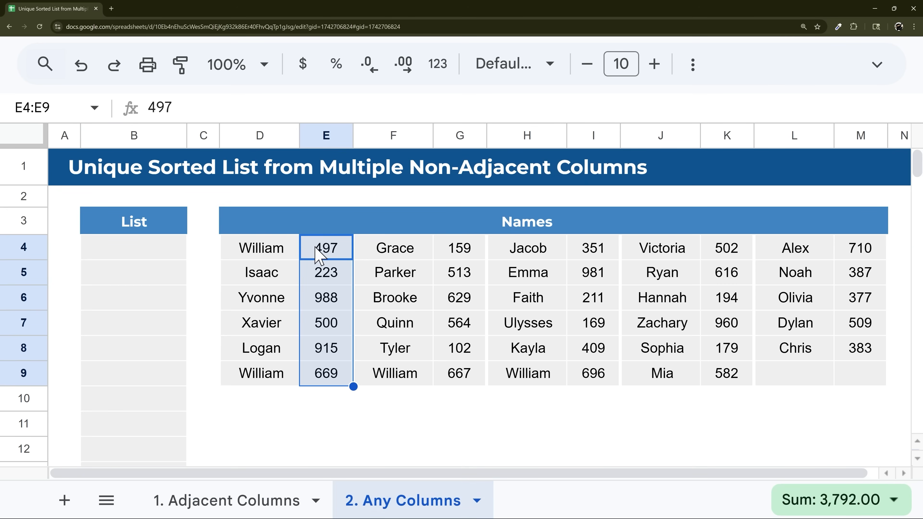
- Enter =flatten(D4:M9) in B4, showing numbers mixed in among the names
left_click_drag(326, 249, 329, 377)
left_click(121, 253)
type("=flatten(")
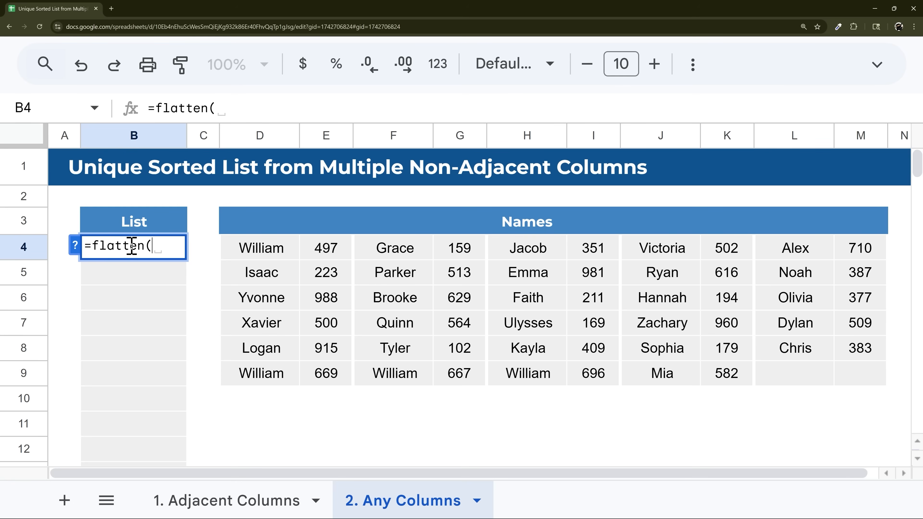
left_click_drag(260, 251, 869, 395)
type(")")
key("Return")
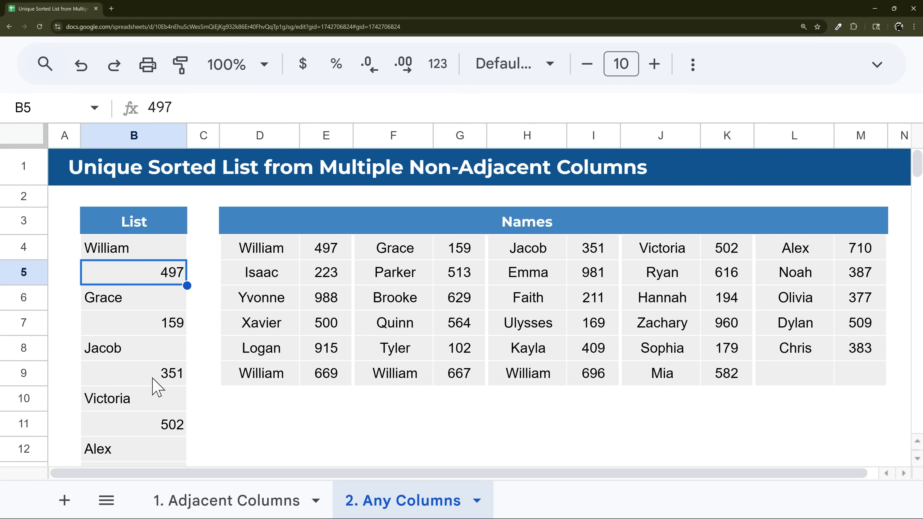
left_click(150, 252)
- Replace B4's formula with the array ={D4:D9;F4:F9;H4:H9;J4:J9;L4:L9}
key("Delete")
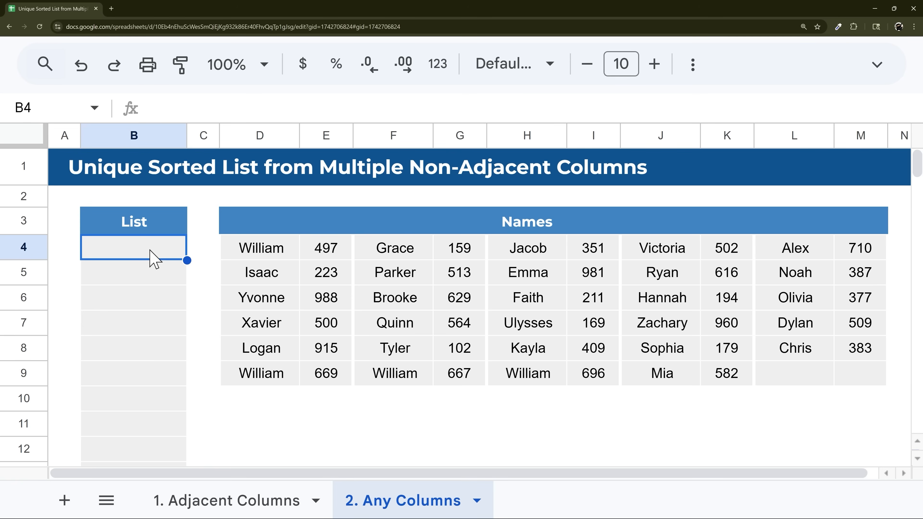
type("={")
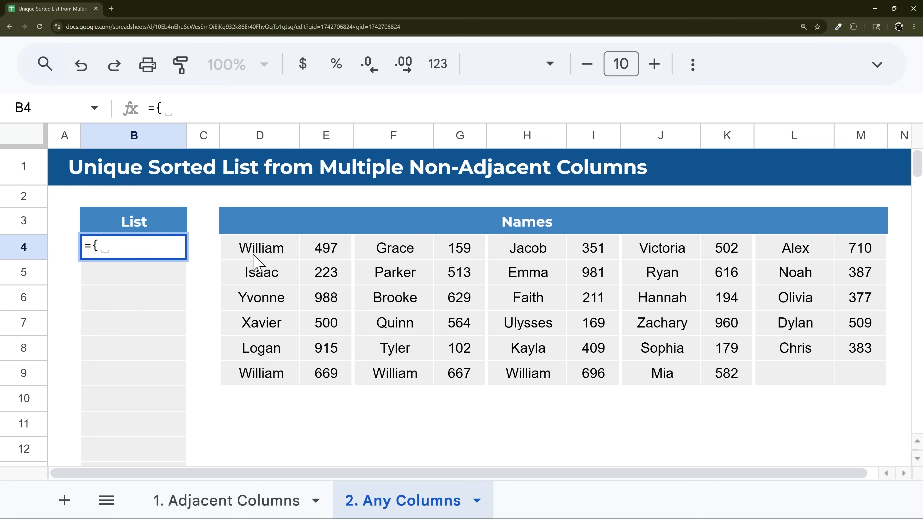
left_click_drag(265, 249, 267, 376)
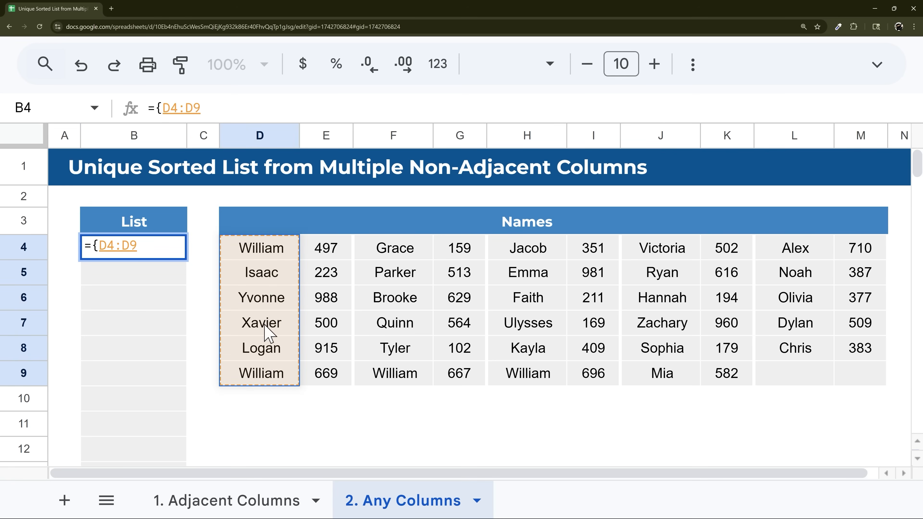
type(";")
left_click_drag(388, 249, 406, 378)
type(";")
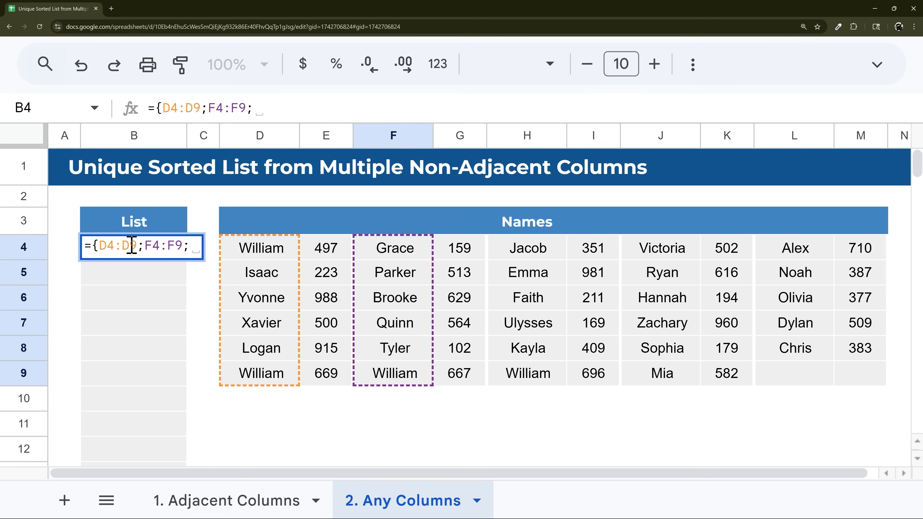
left_click_drag(519, 255, 528, 380)
type(";")
left_click_drag(655, 256, 663, 373)
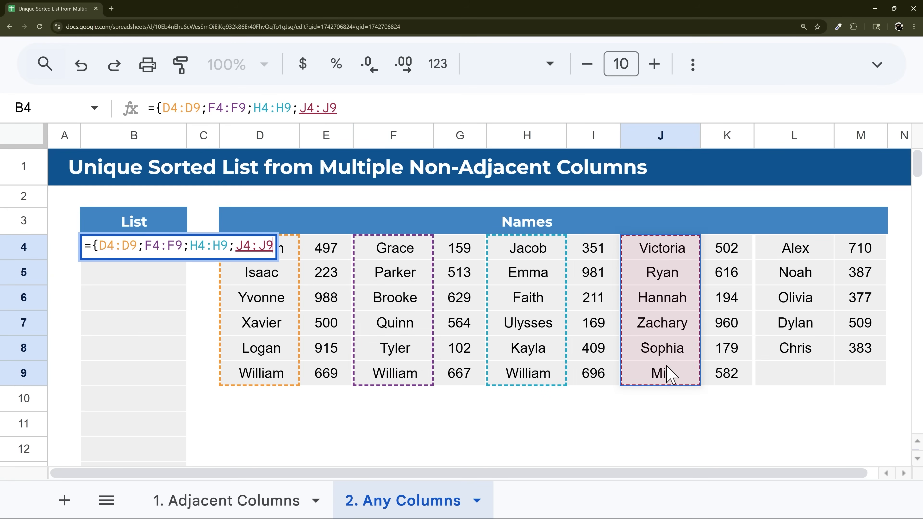
type(";")
left_click_drag(794, 251, 794, 380)
type("}")
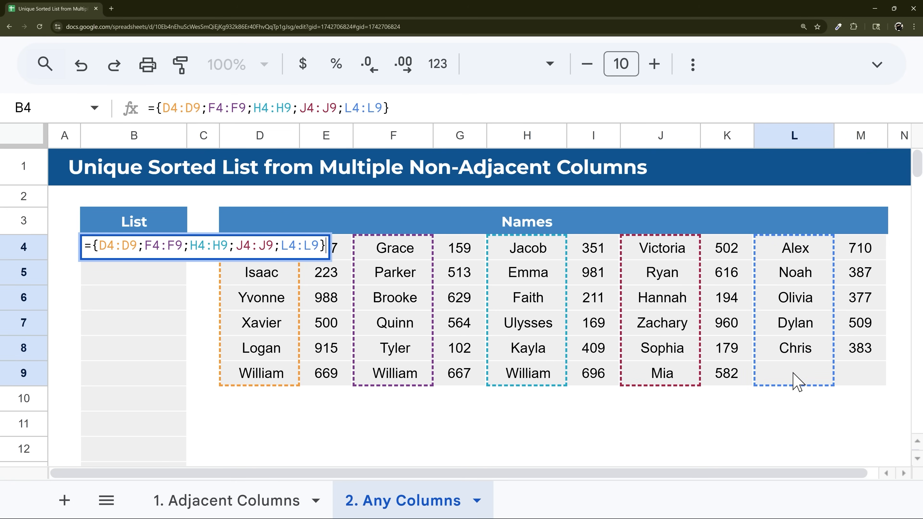
key("Return")
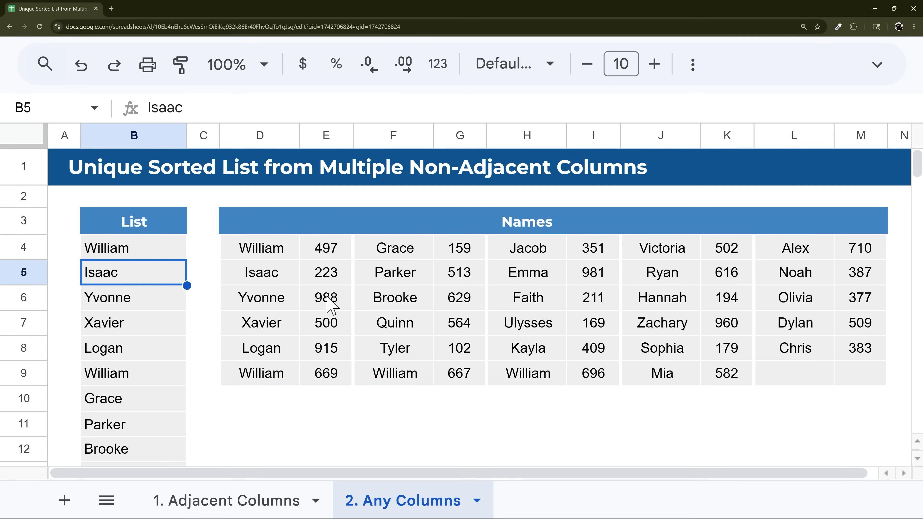
- Review the stacked name list in column B, which still includes duplicates
left_click(157, 252)
scroll(174, 268, "down", 3)
scroll(174, 267, "down", 8)
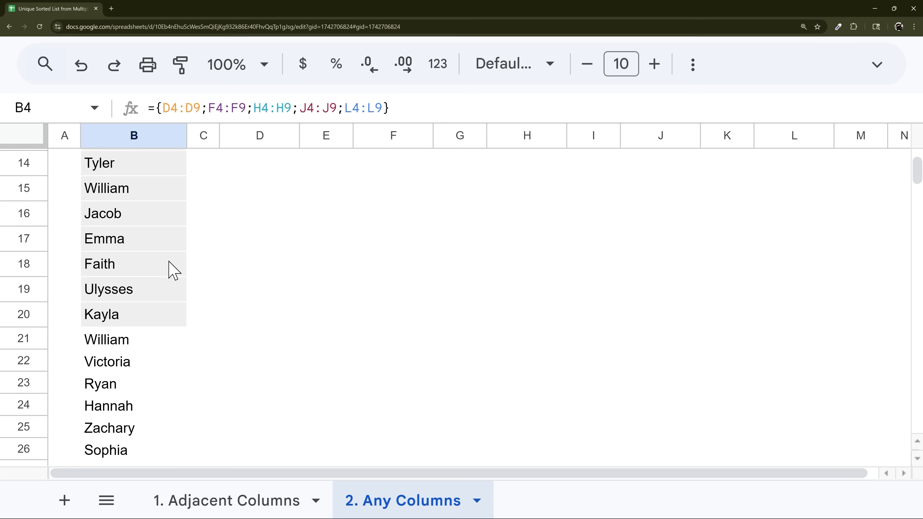
scroll(175, 273, "up", 3)
scroll(174, 273, "up", 8)
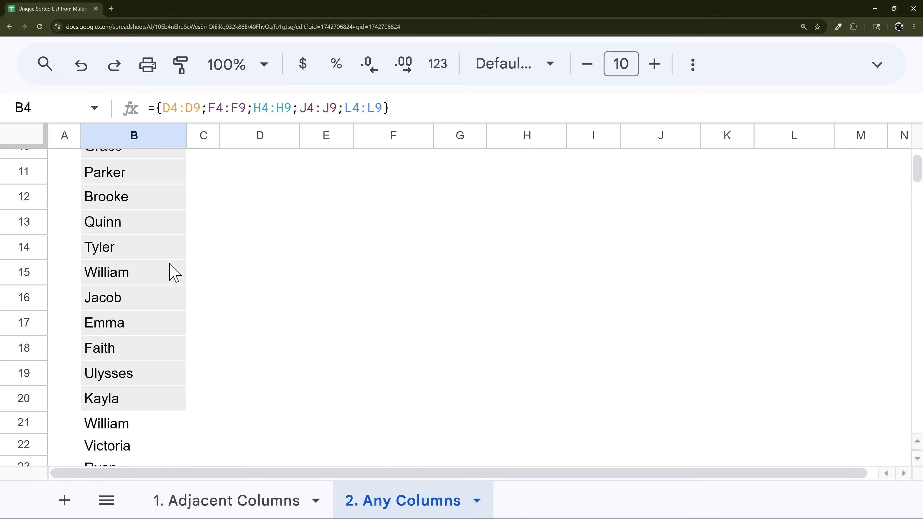
- Wrap B4's array formula in UNIQUE to drop duplicate names
left_click(154, 108)
type("uni")
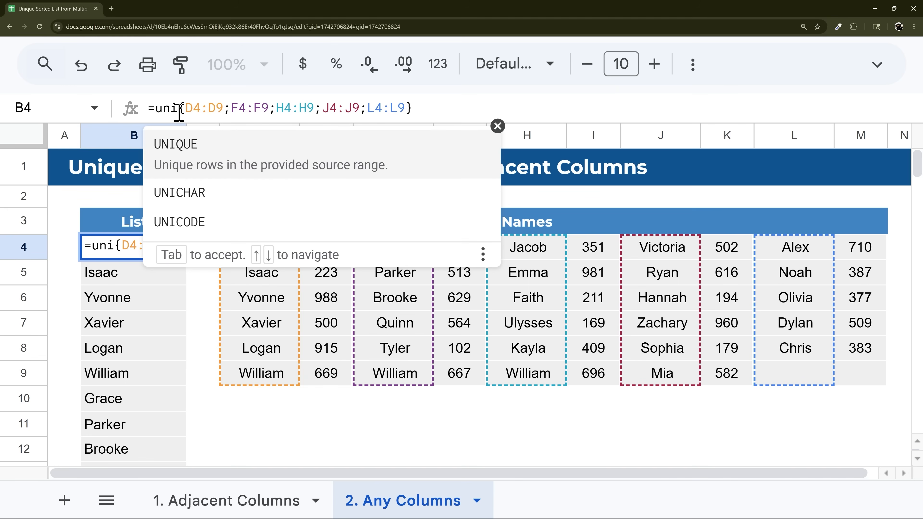
type("que(")
key("End")
type(")")
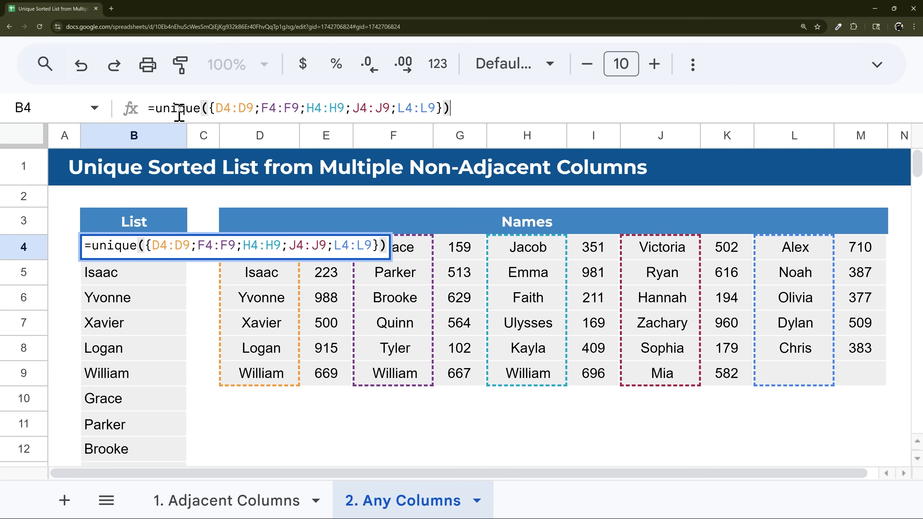
key("Return")
- Wrap it in SORT, giving =sort(unique({D4:D9;F4:F9;H4:H9;J4:J9;L4:L9}))
left_click(130, 245)
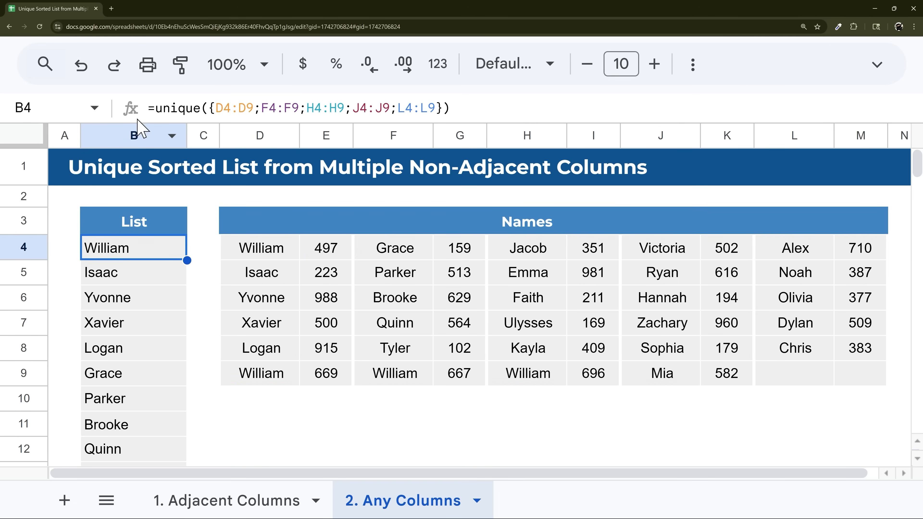
left_click(156, 108)
type("sort(")
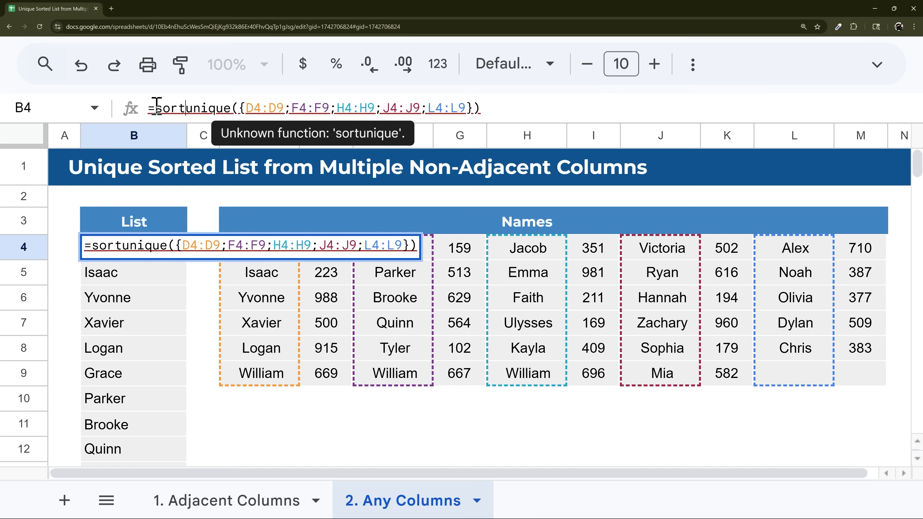
key("Return")
scroll(131, 288, "down", 5)
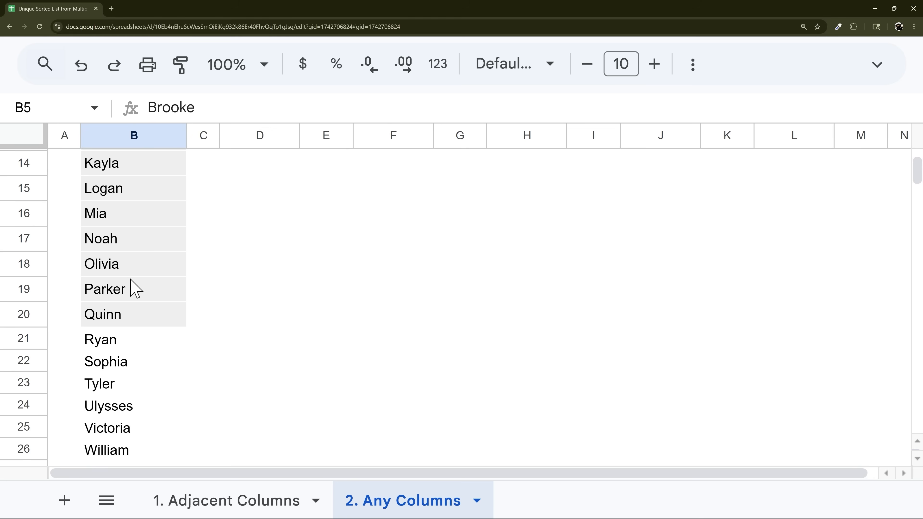
scroll(124, 318, "down", 1)
scroll(134, 327, "up", 1)
- Copy B19's grey shading onto B20:B29 with Paint format
left_click(115, 296)
left_click(181, 64)
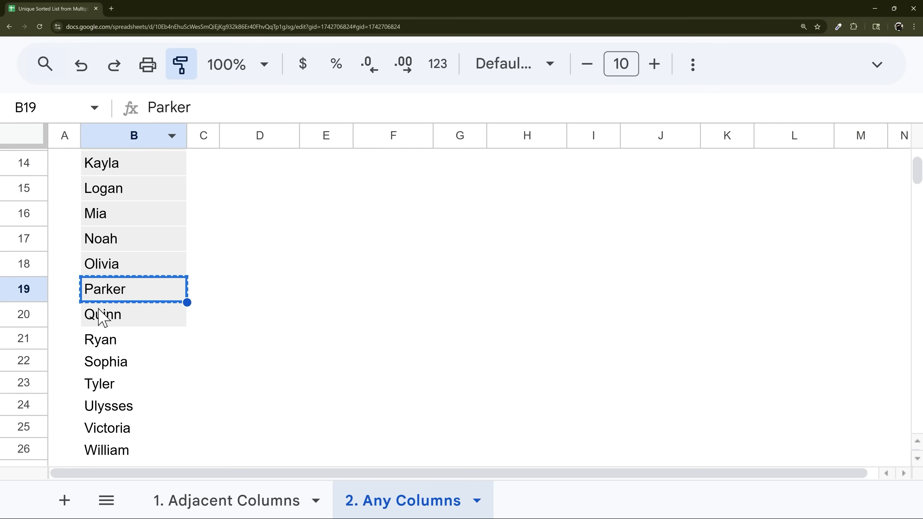
left_click(105, 319)
mouse_move(104, 319)
left_mouse_down()
mouse_move(120, 342)
mouse_move(130, 404)
left_mouse_up()
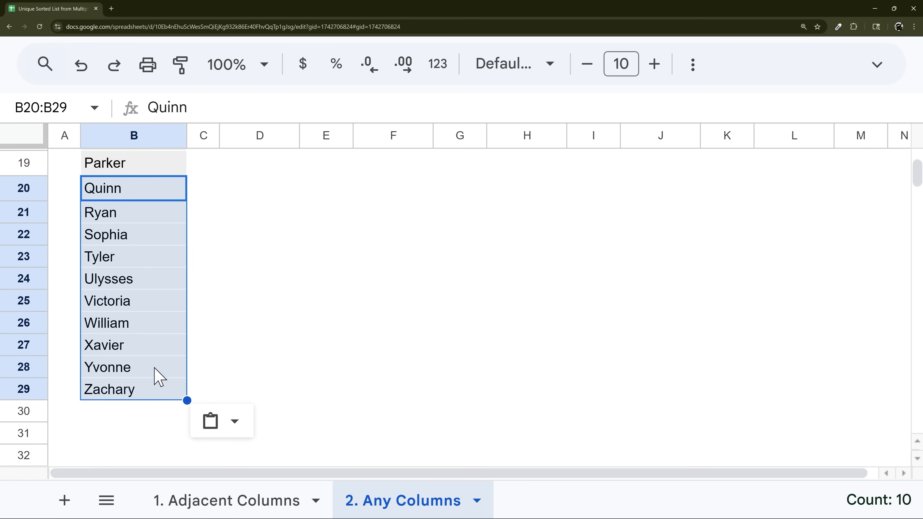
- Confirm the list has 26 names, Alex to Zachary, and note empty rows below column D
left_click(159, 326)
scroll(165, 307, "up", 1)
scroll(145, 338, "down", 1)
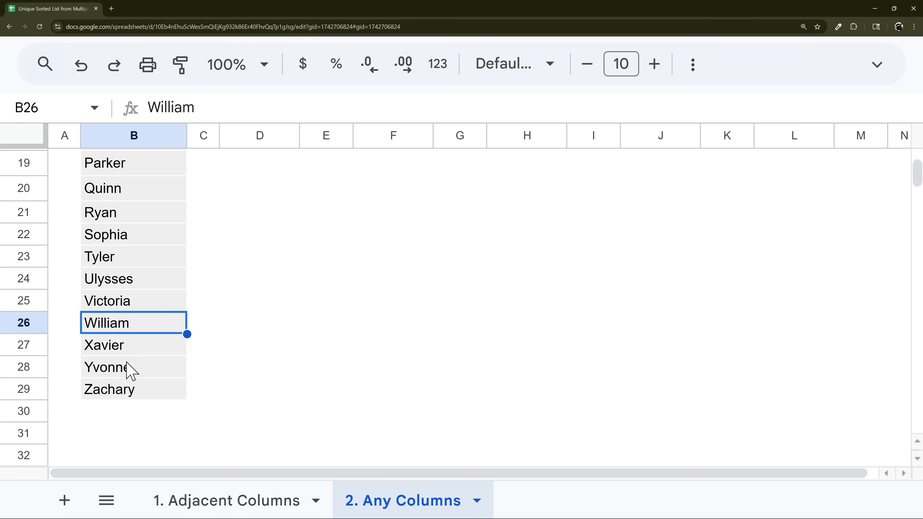
left_click(111, 385)
left_click_drag(111, 390, 129, 178)
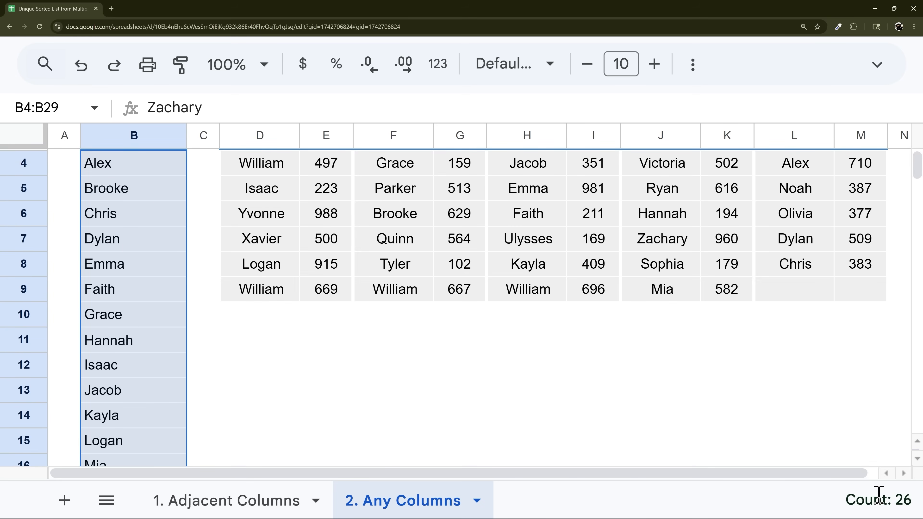
scroll(65, 301, "up", 2)
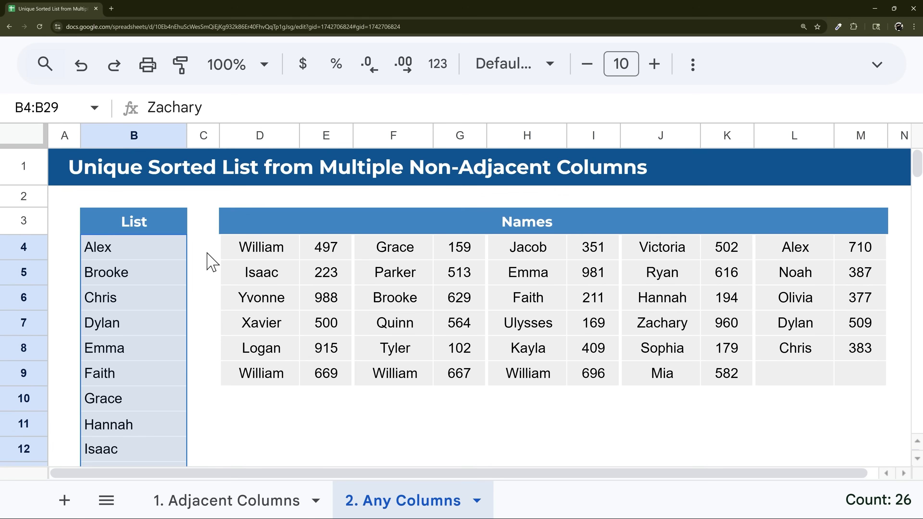
left_click(173, 248)
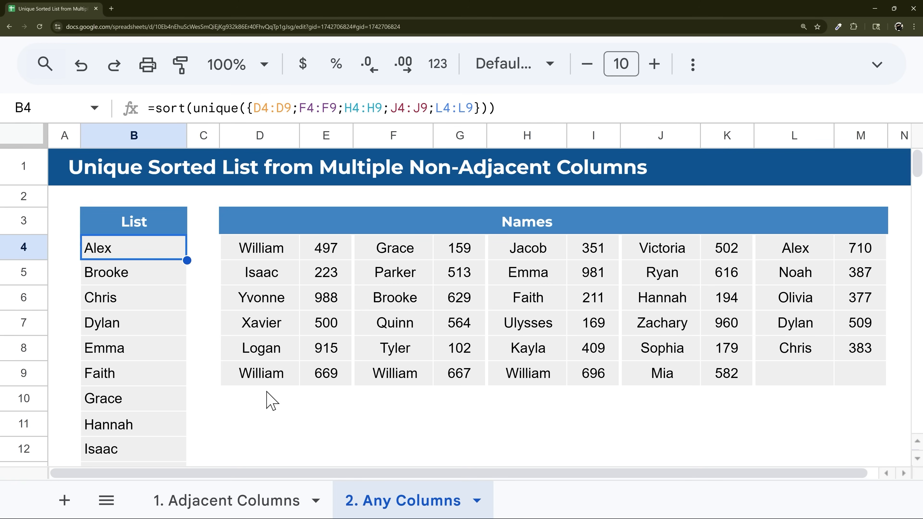
left_click_drag(270, 399, 272, 462)
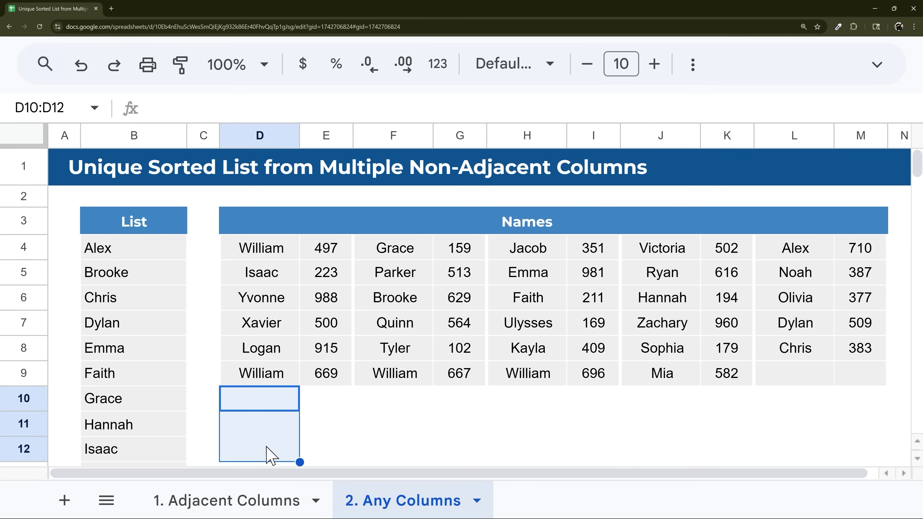
- Change B4's ranges to open-ended D4:D, F4:F, H4:H, J4:J and L4:L, keeping 26 names
left_click(153, 254)
left_click(289, 108)
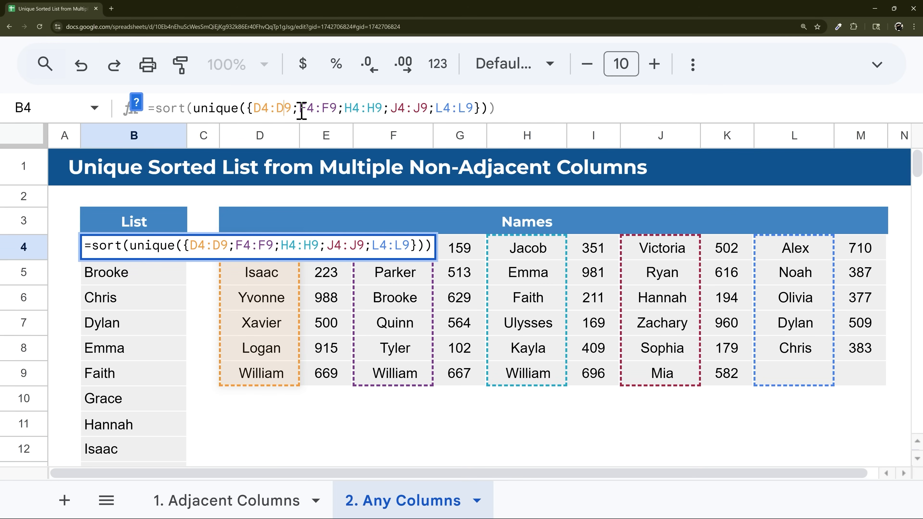
key("Delete")
left_click(322, 109)
key("Delete")
left_click(362, 109)
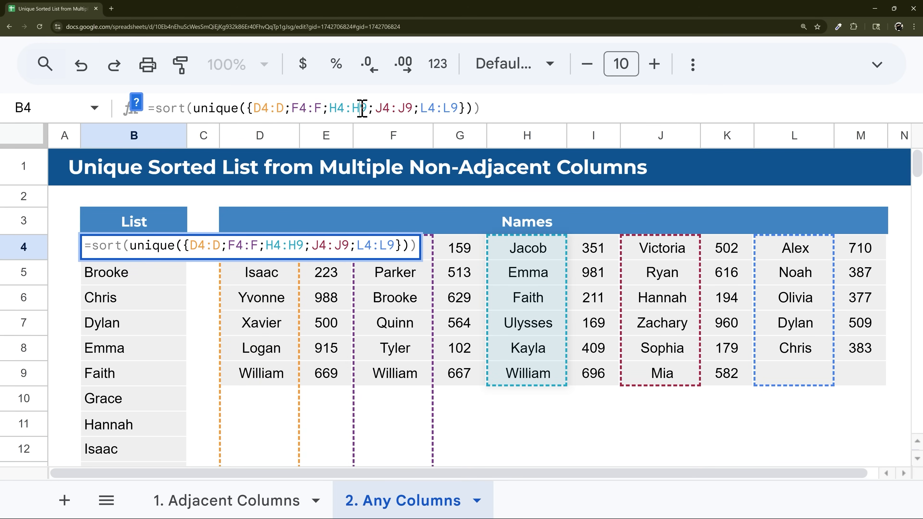
key("Delete")
left_click(401, 108)
key("Delete")
left_click(437, 108)
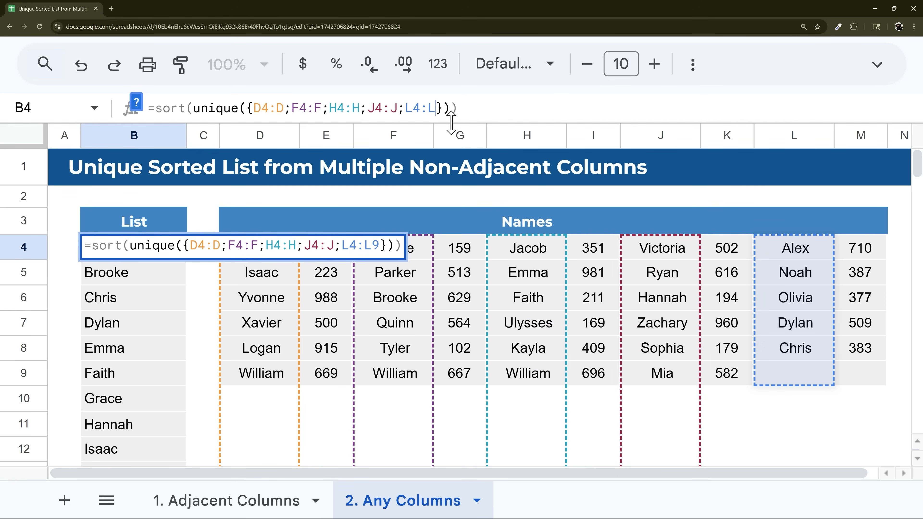
key("Delete")
key("Return")
left_click_drag(116, 251, 117, 227)
scroll(123, 295, "down", 9)
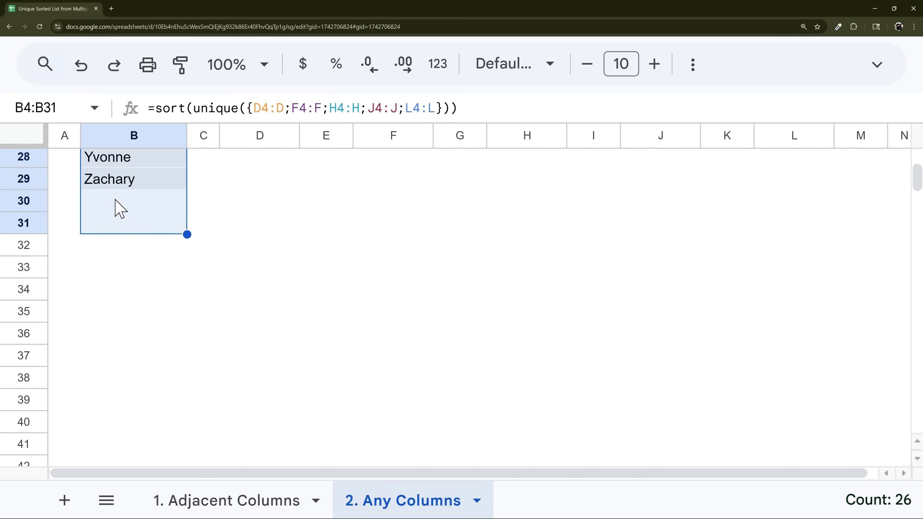
left_click(118, 206)
type("thime")
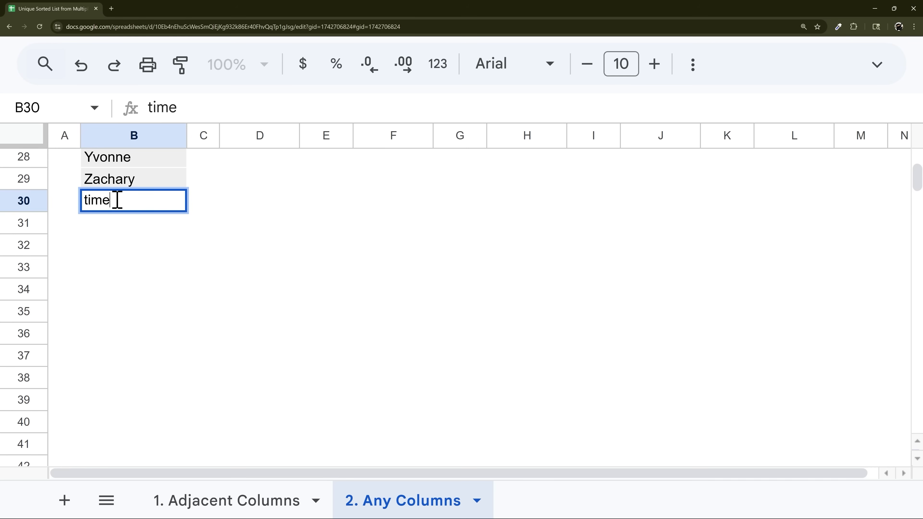
key("Return")
left_click(115, 183)
scroll(152, 252, "up", 9)
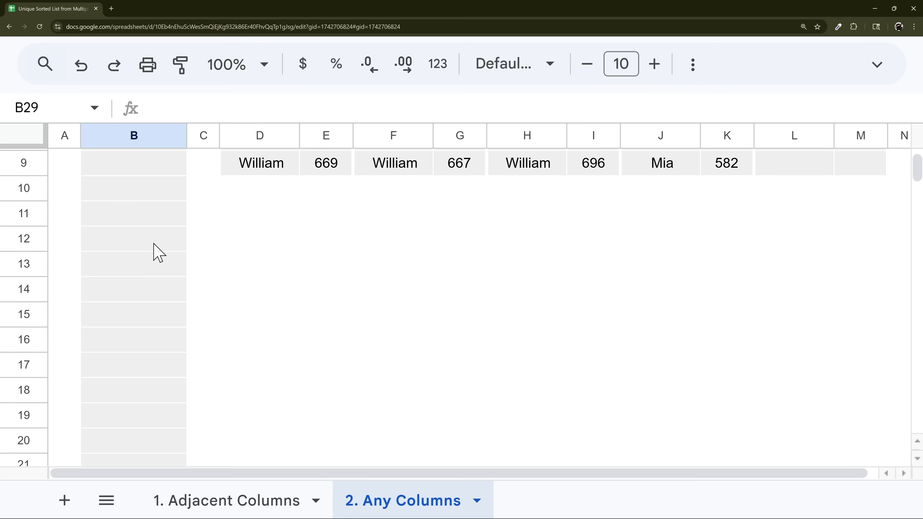
left_click(136, 215)
left_click_drag(276, 354, 280, 443)
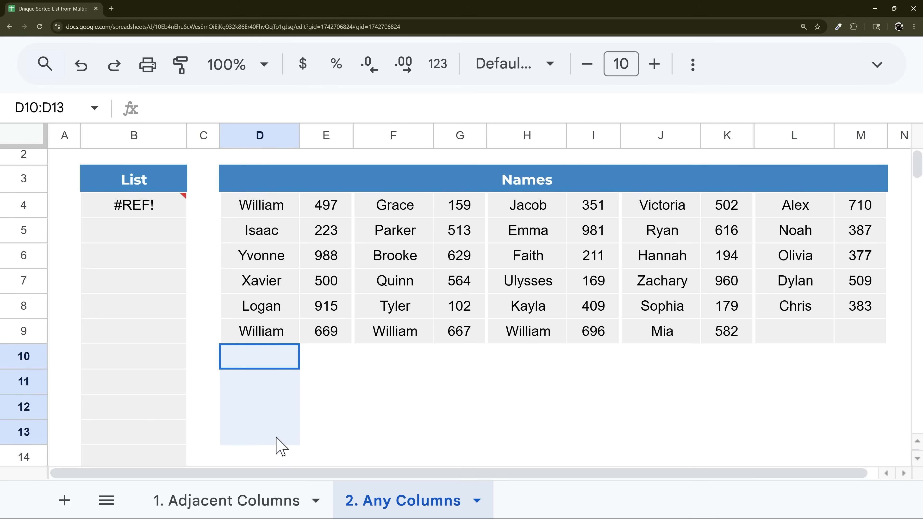
scroll(278, 400, "up", 1)
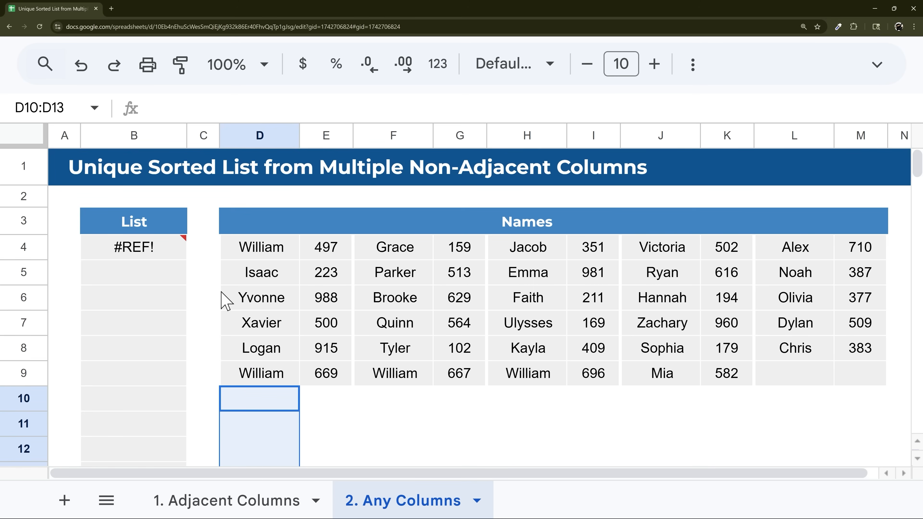
left_click(159, 258)
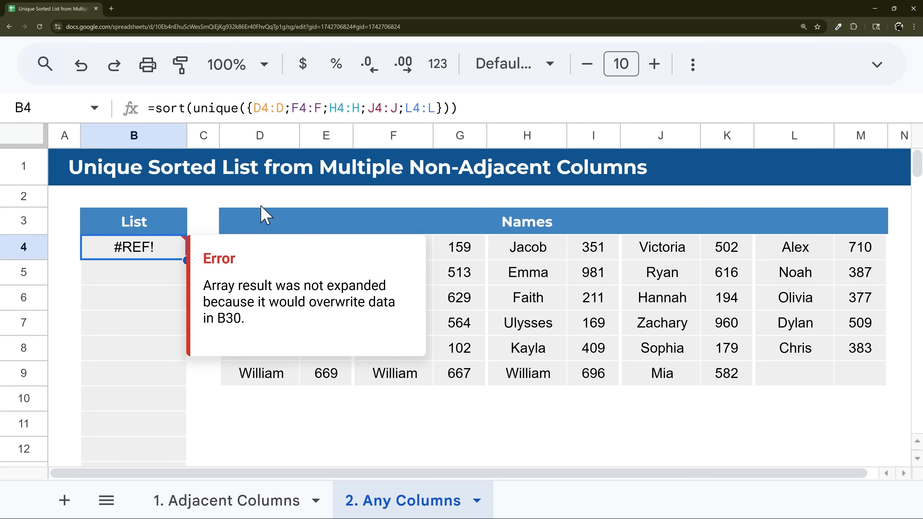
scroll(254, 233, "down", 10)
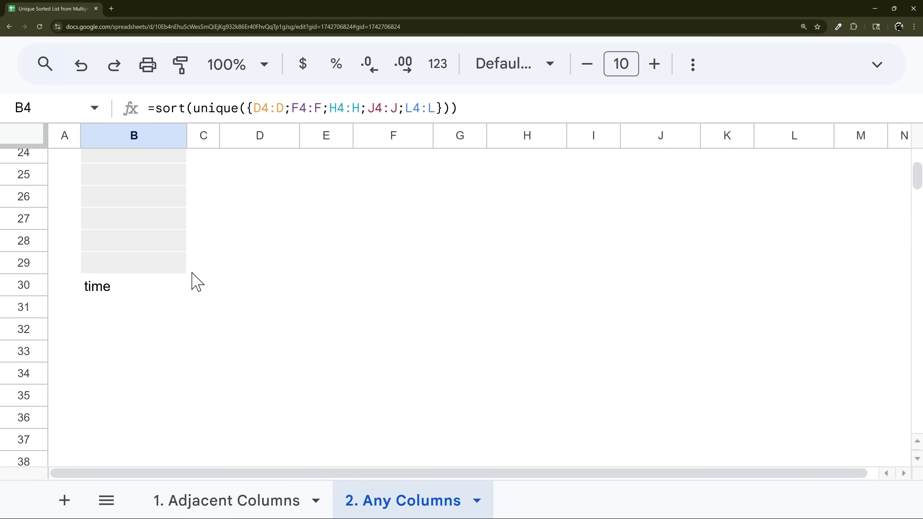
left_click(134, 293)
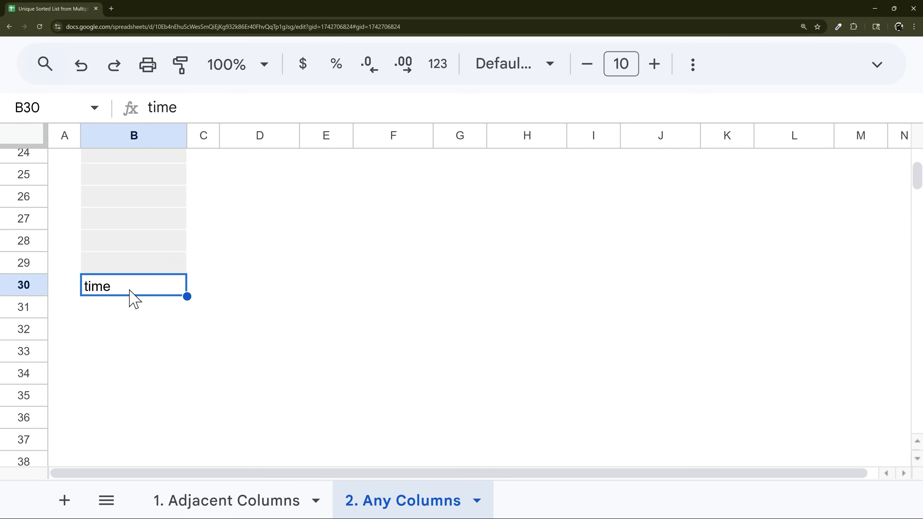
key("Delete")
left_click(120, 309)
type("time")
key("Return")
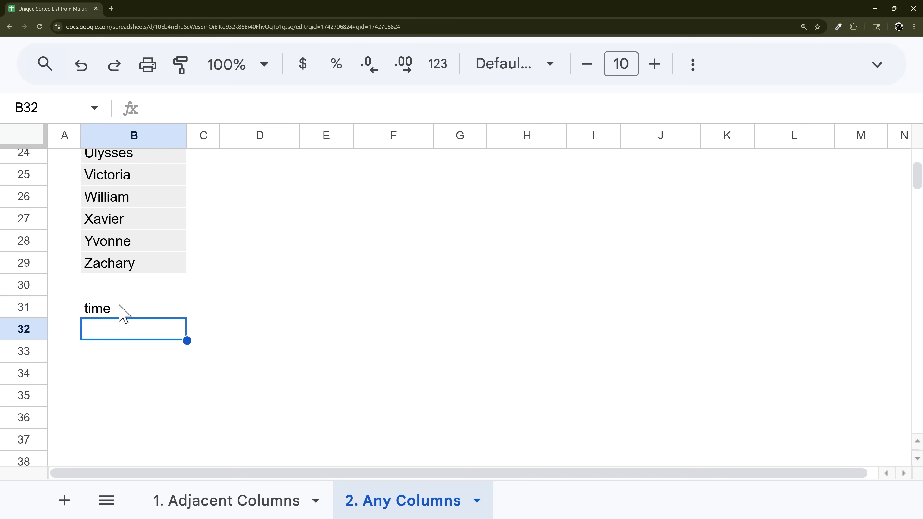
left_click(116, 262)
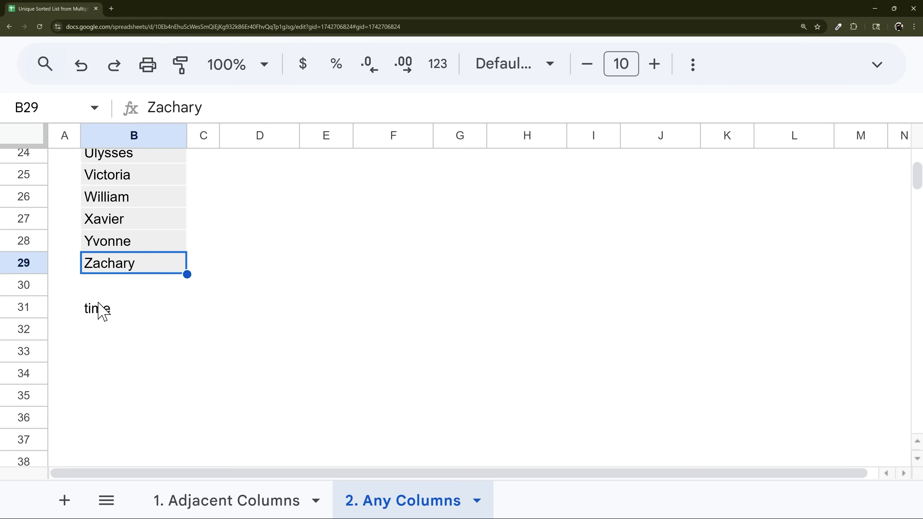
left_click(108, 286)
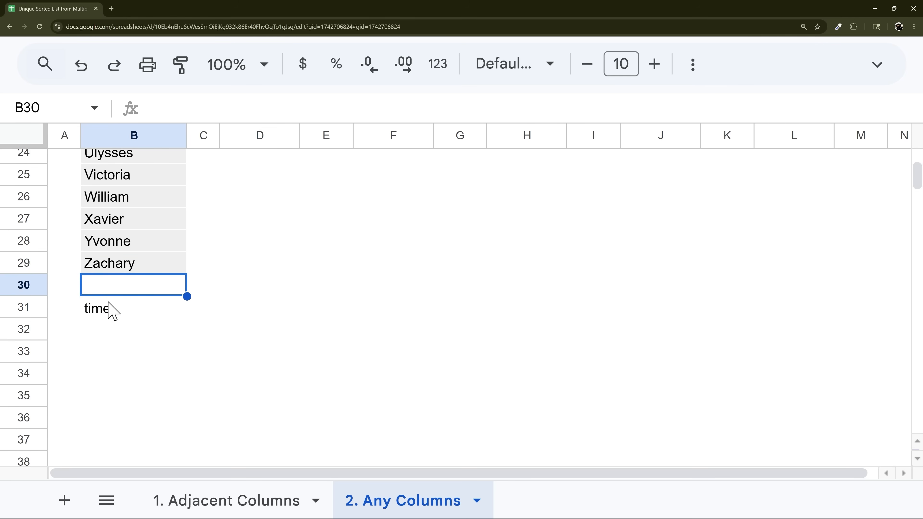
scroll(115, 293, "up", 10)
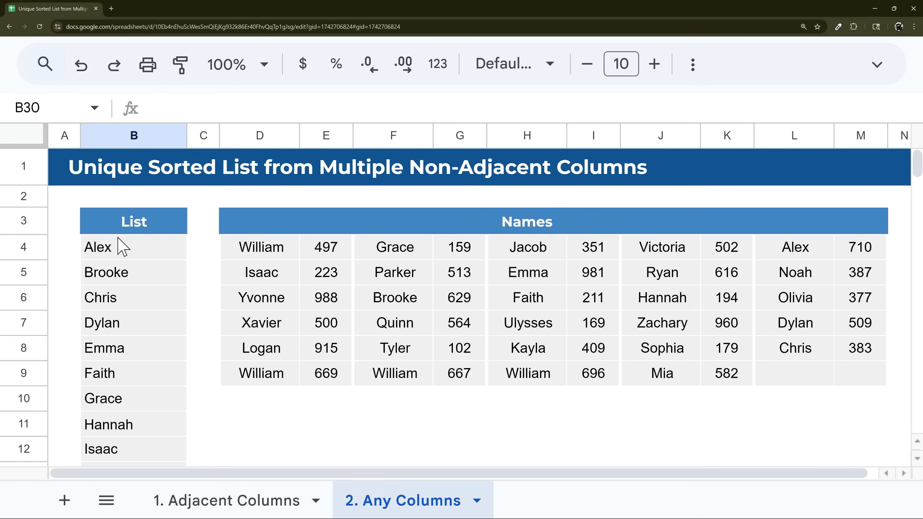
- Inspect B4's formula and the empty cells below the names in columns D and F
left_click(114, 255)
double_click(255, 108)
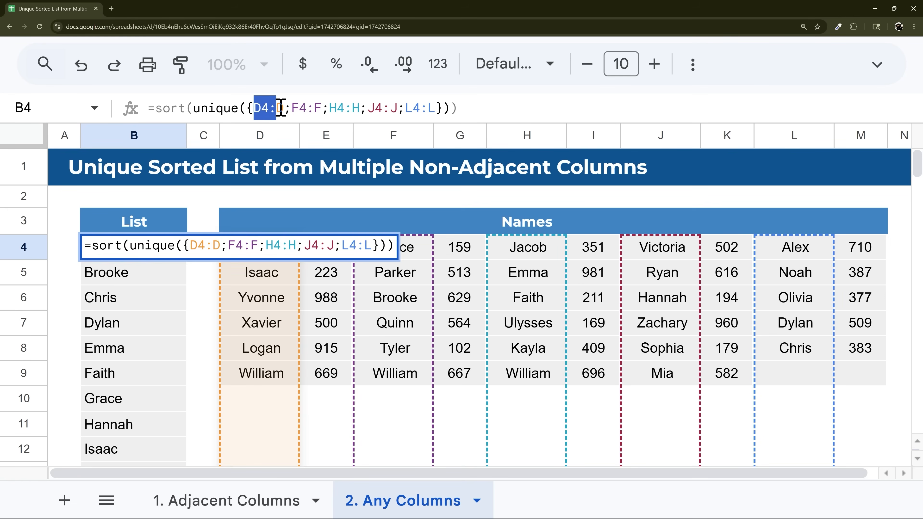
key("Escape")
scroll(275, 378, "down", 3)
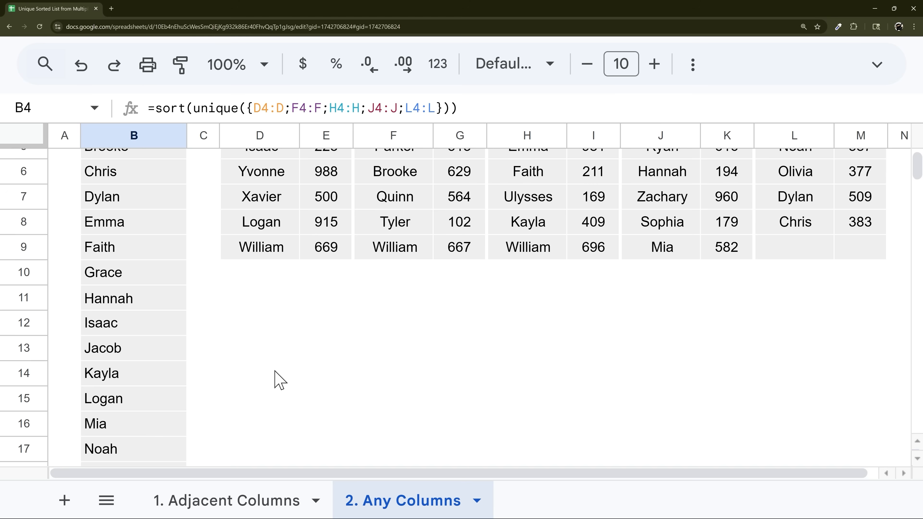
left_click_drag(269, 280, 268, 381)
left_click(398, 278)
left_click_drag(398, 278, 396, 349)
scroll(245, 309, "up", 3)
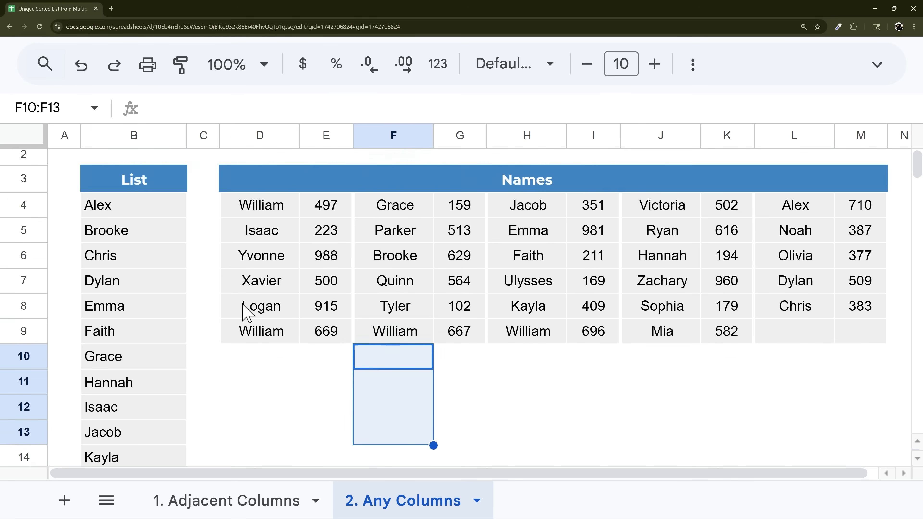
- Check the blank B30 and 'time' in B31 below the list, then mark D4:D in B4's formula
left_click(128, 255)
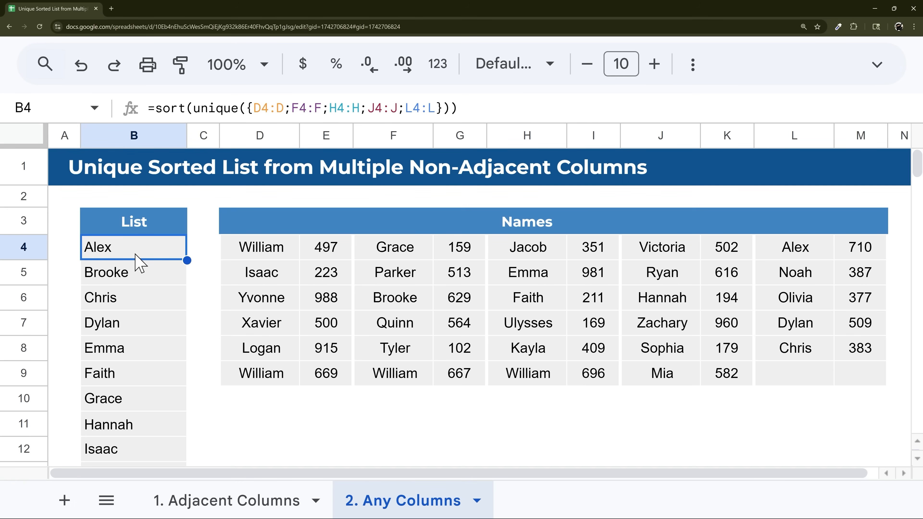
scroll(139, 259, "down", 10)
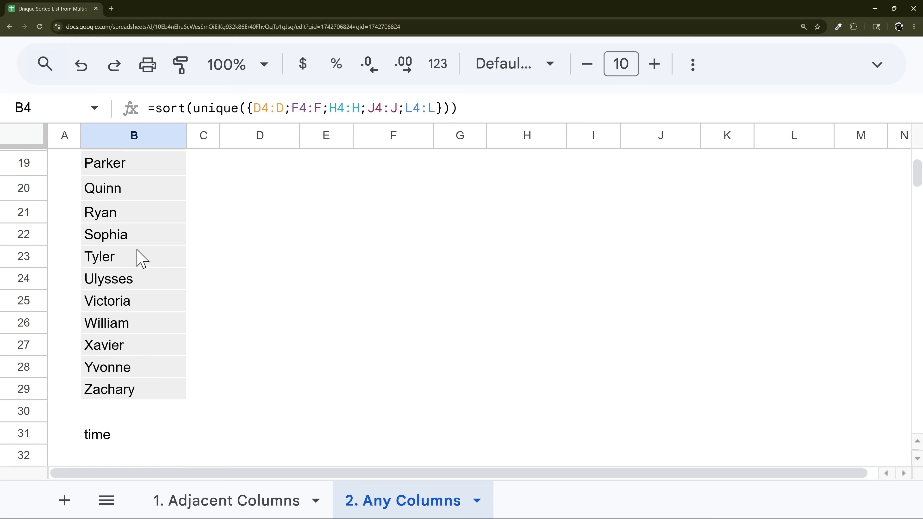
scroll(160, 209, "up", 2)
left_click(117, 243)
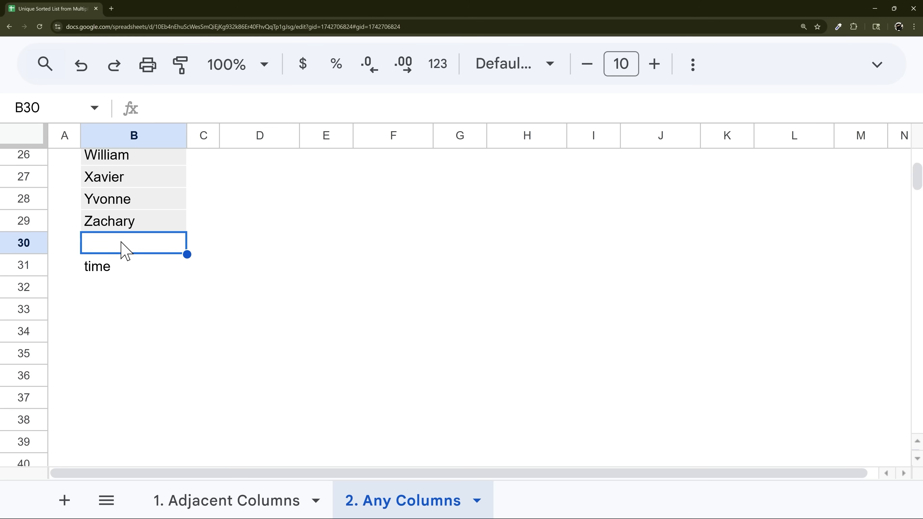
left_click(114, 269)
left_click(122, 245)
scroll(142, 255, "up", 1)
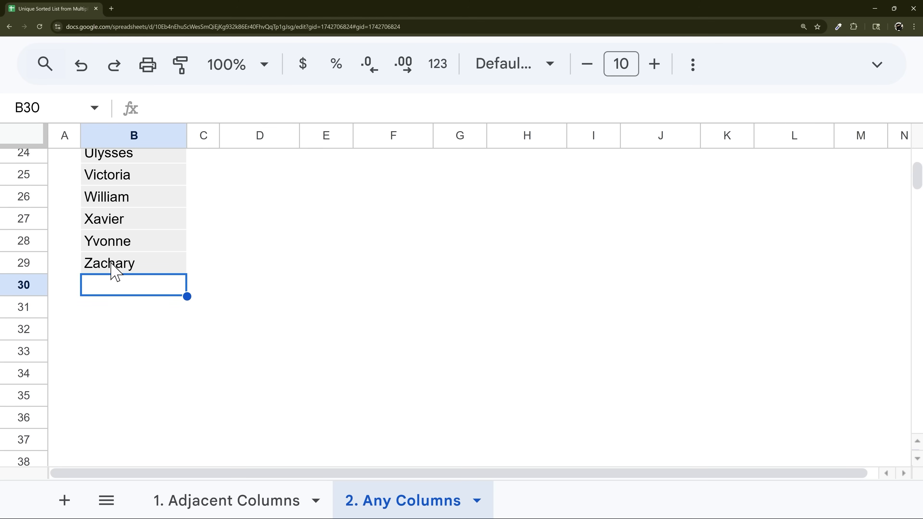
left_click_drag(113, 268, 121, 222)
left_click(107, 285)
scroll(133, 287, "up", 8)
left_click(122, 247)
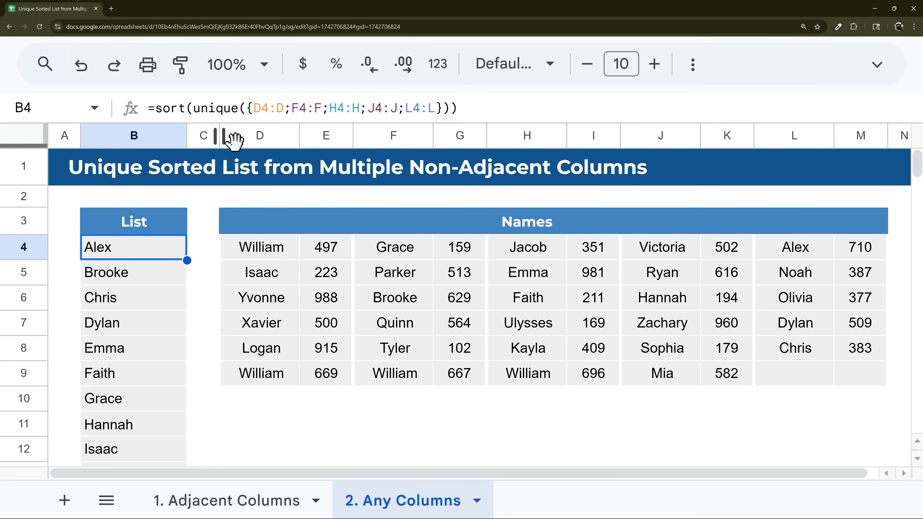
left_click_drag(257, 109, 285, 108)
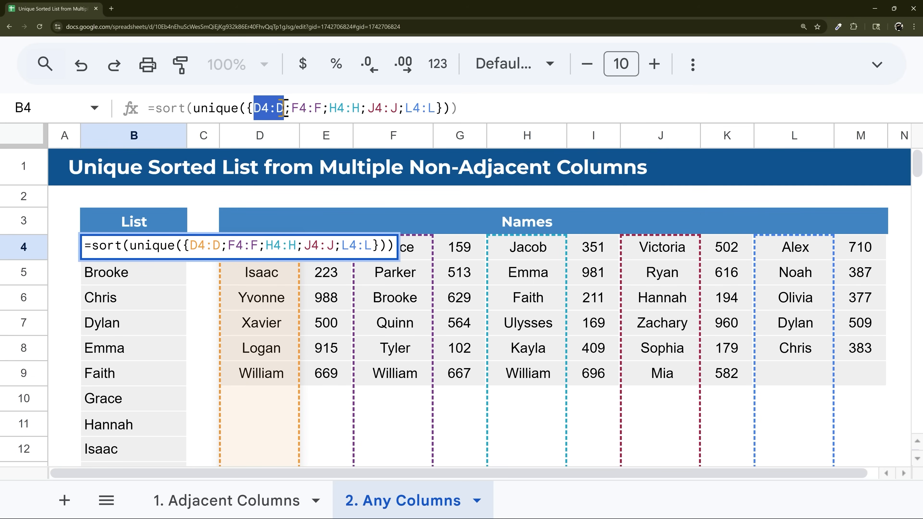
- Wrap the stacked ranges in query(..., "select * where Col1 is not null", 0) inside B4
left_click(249, 108)
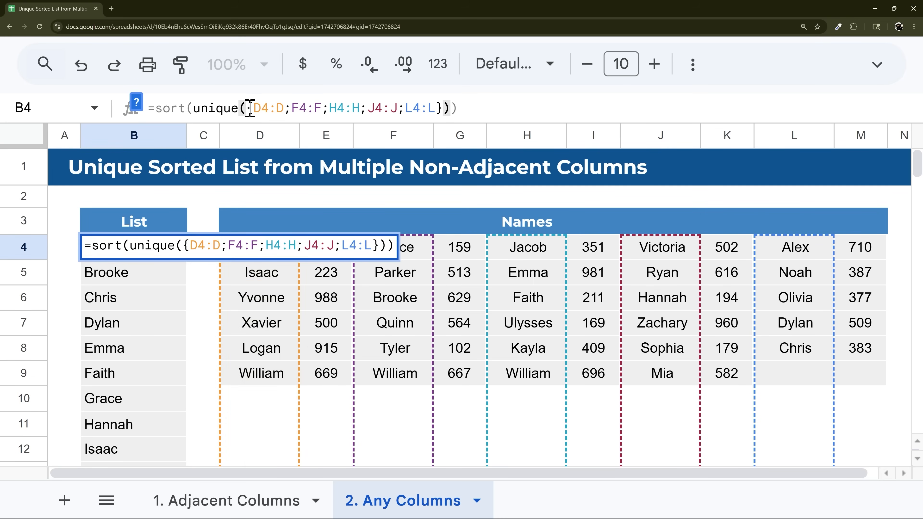
type("query({D4:D;F4:F;H4:H;J4:J;L4:L}")
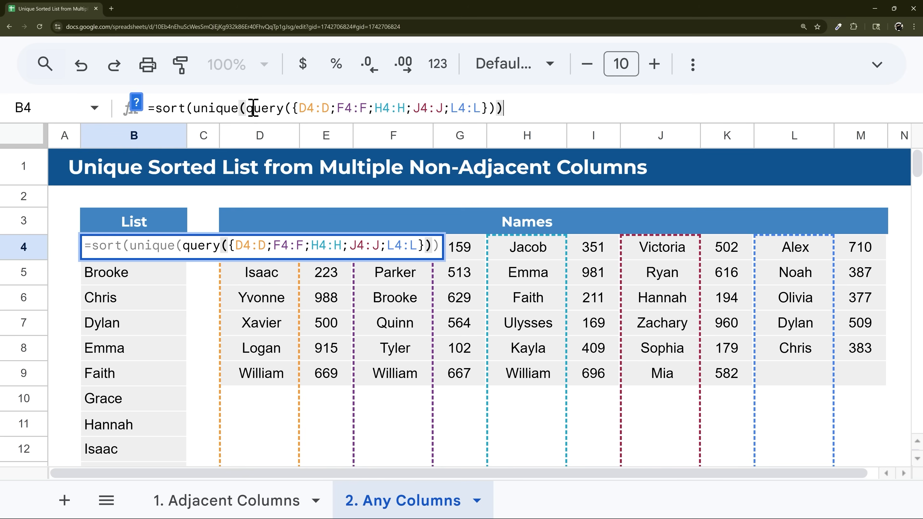
type(",\"select ")
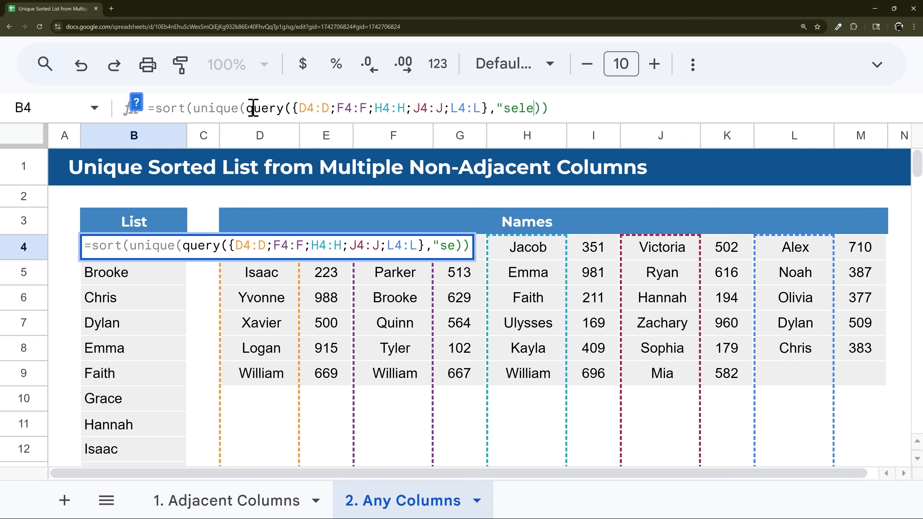
type("* where Col")
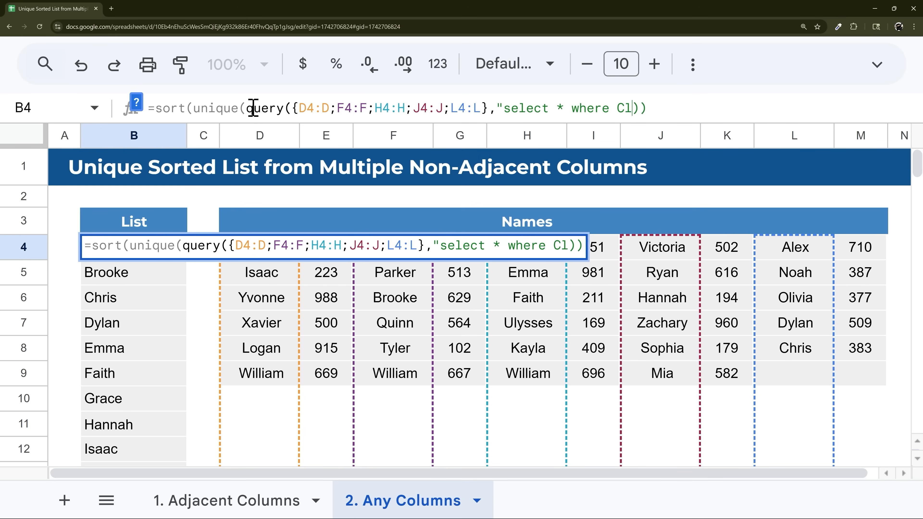
type("1 is not null\"")
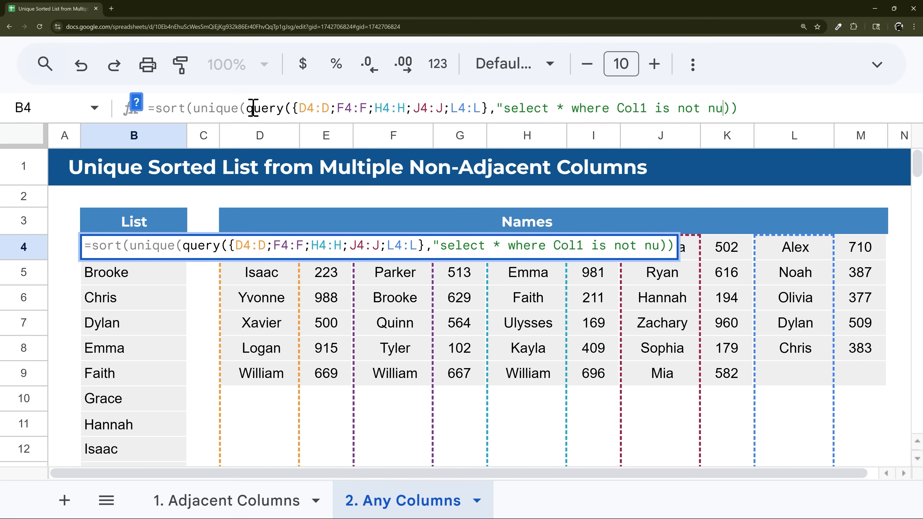
type(",0")
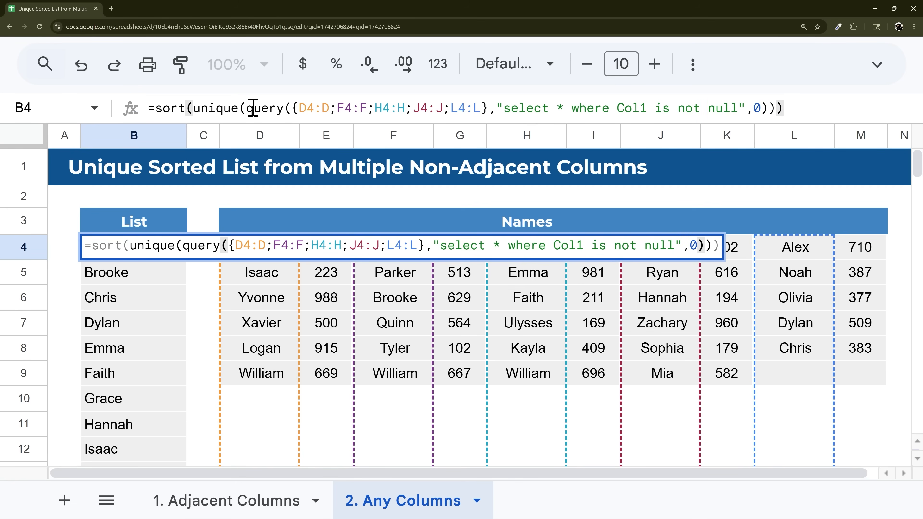
key("Return")
- Test the list by entering 'Time' in B30, then delete it again
scroll(222, 284, "down", 10)
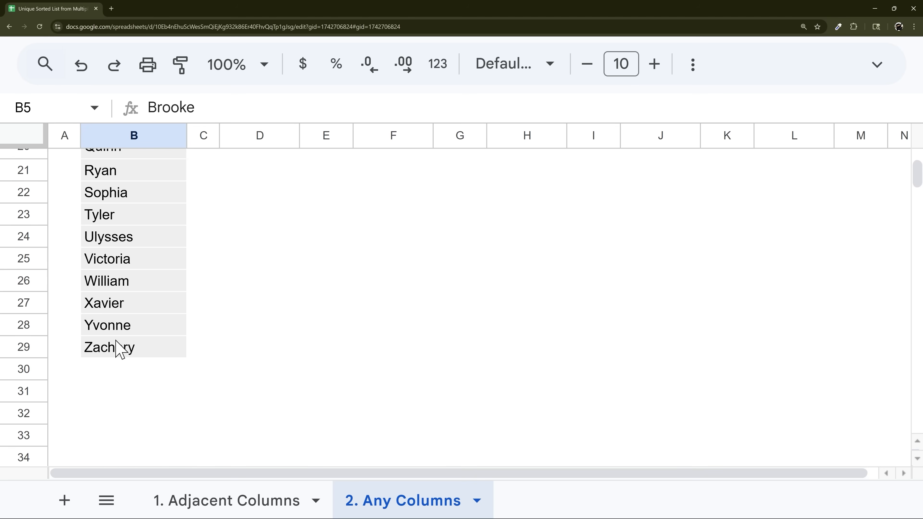
left_click(109, 372)
type("Time")
key("Return")
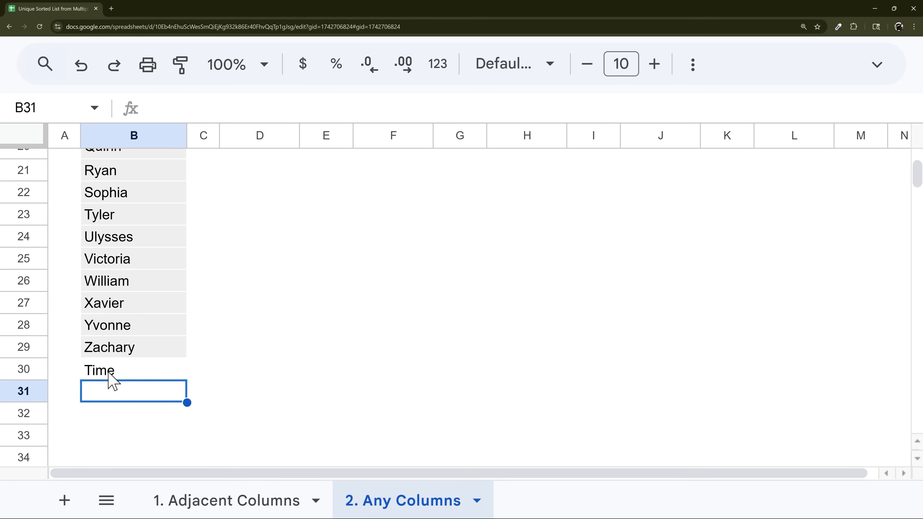
left_click(108, 355)
left_click(116, 374)
key("Delete")
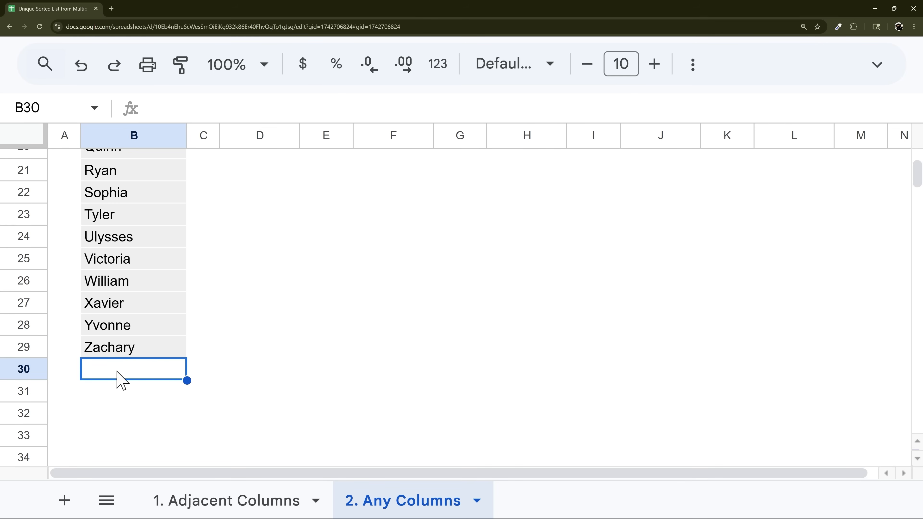
scroll(146, 371, "up", 5)
scroll(146, 376, "up", 3)
left_click(166, 255)
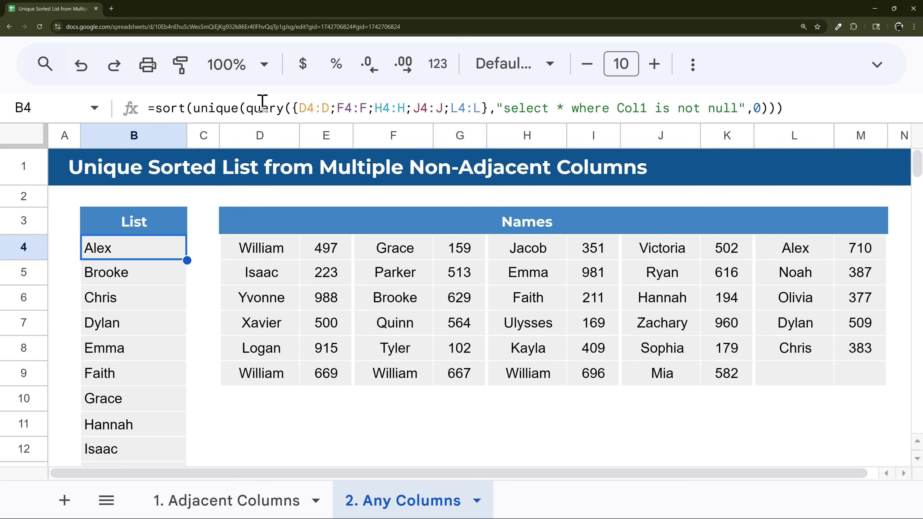
- Point B4's query at {E4:E;G4:G}, listing the sorted unique numbers starting at 102
left_click(307, 106)
key("BackSpace")
type("E")
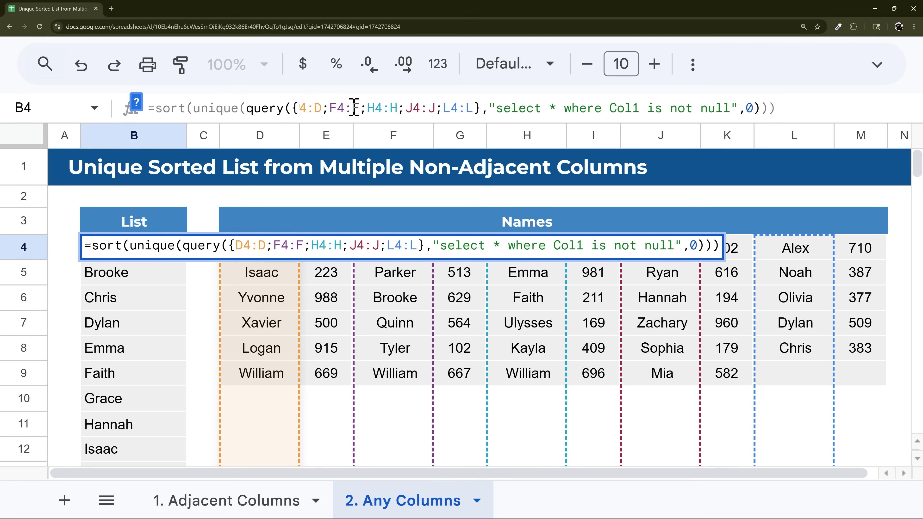
key("Delete")
type("E")
key("Right")
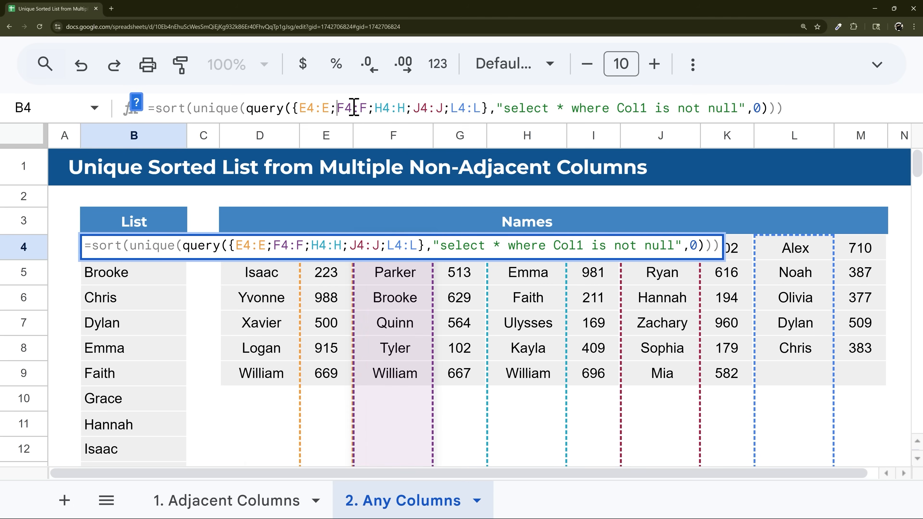
type("G")
type("G")
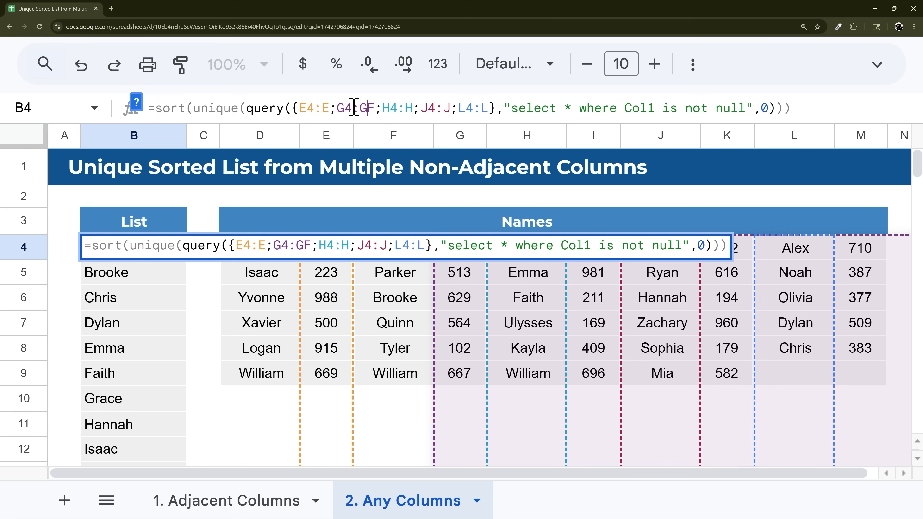
key("Delete")
key("Delete")
key("Delete")
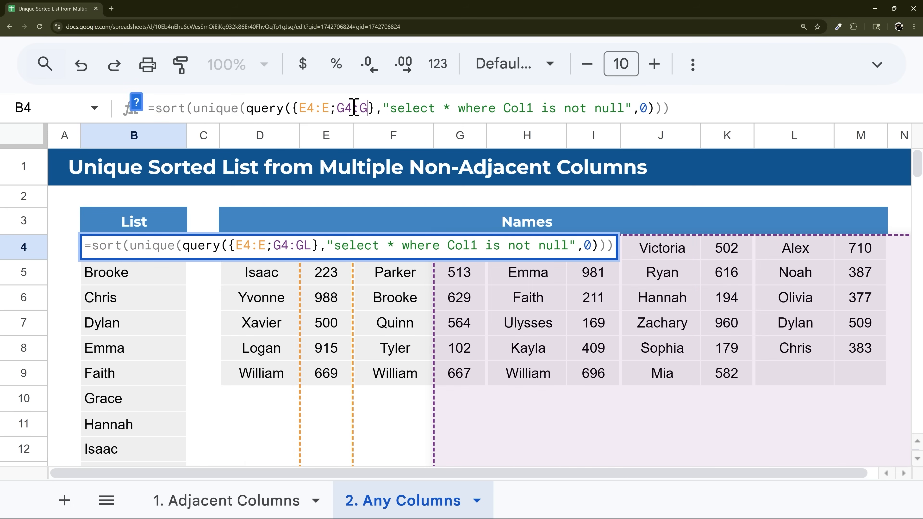
key("Return")
left_click_drag(140, 248, 155, 349)
left_click(331, 397)
type("The")
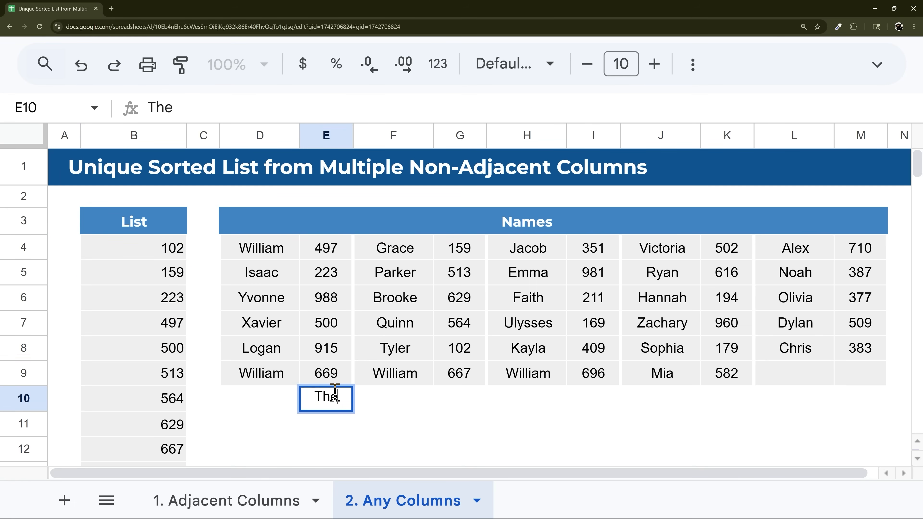
key("Return")
left_click(179, 251)
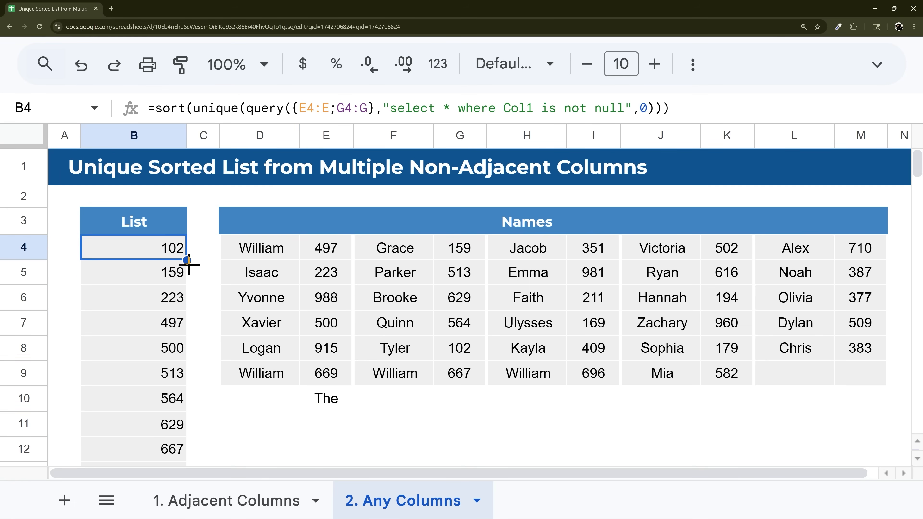
scroll(215, 323, "down", 5)
left_click(162, 322)
left_click(159, 345)
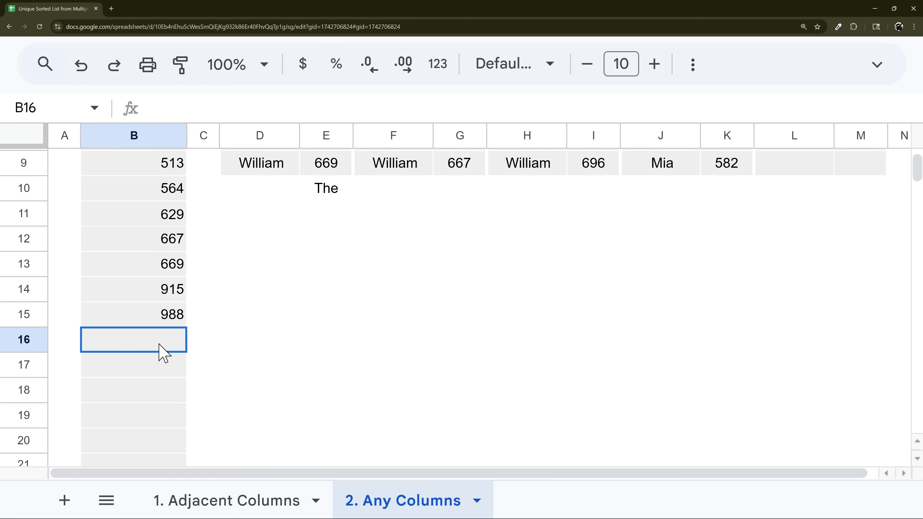
scroll(181, 385, "down", 3)
scroll(181, 385, "up", 6)
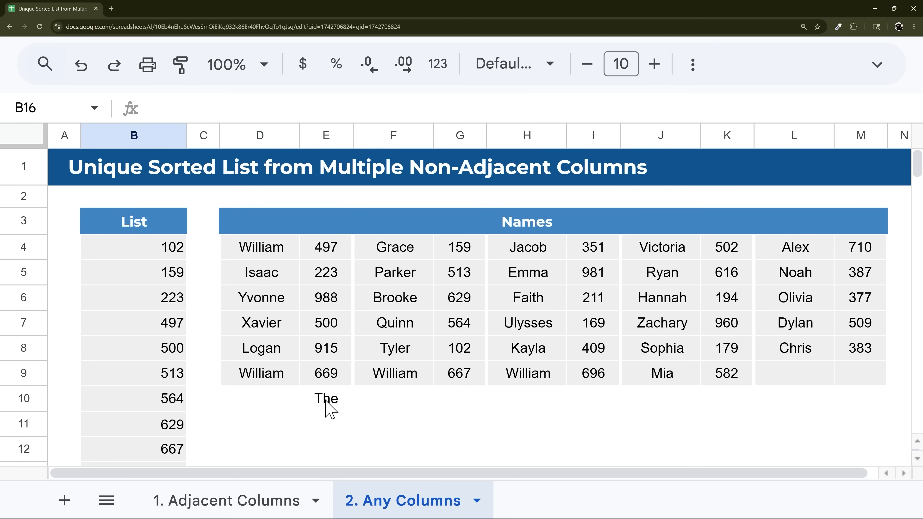
left_click(177, 249)
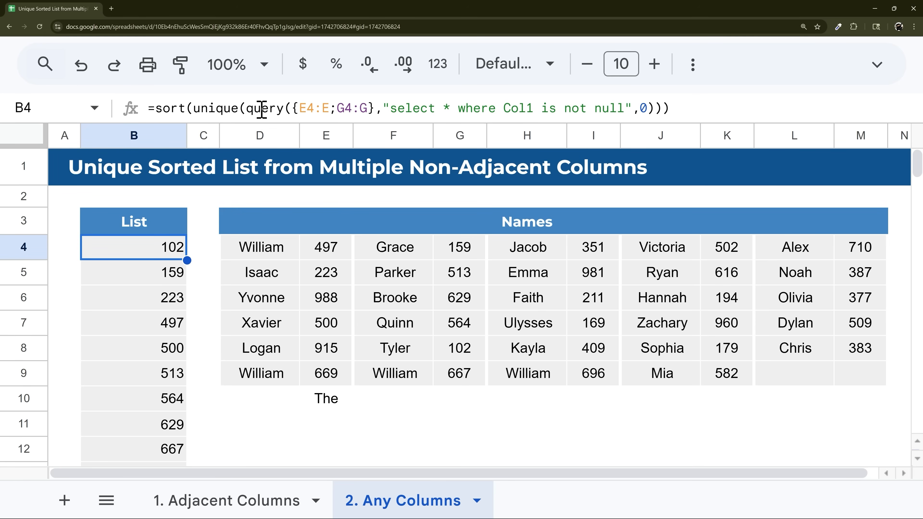
left_click_drag(329, 255, 337, 427)
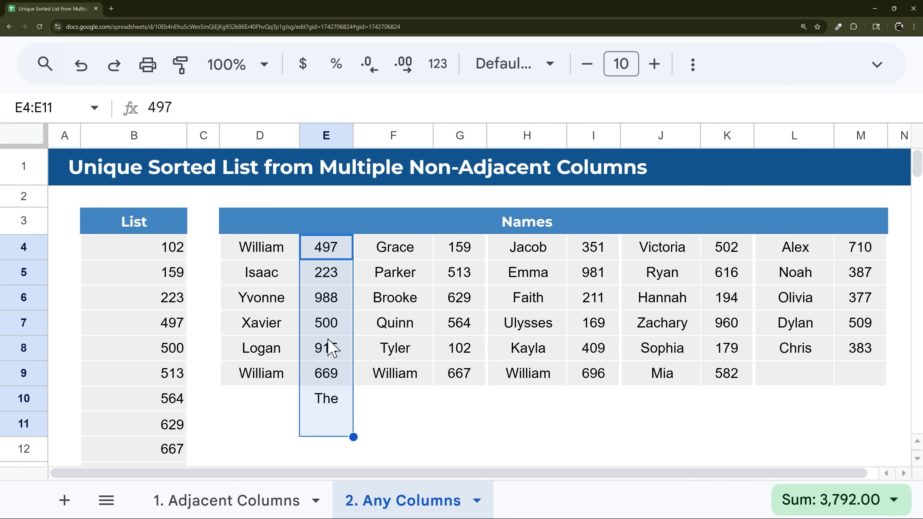
left_click(165, 251)
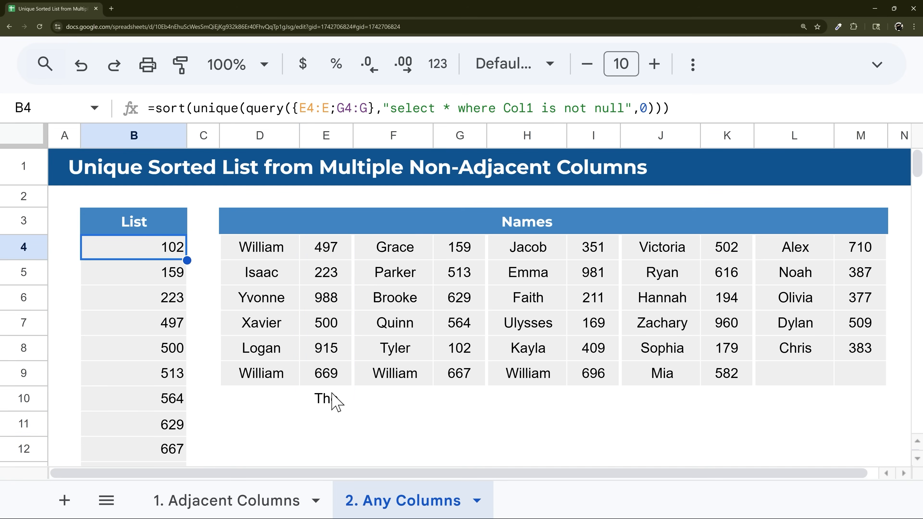
left_click(329, 400)
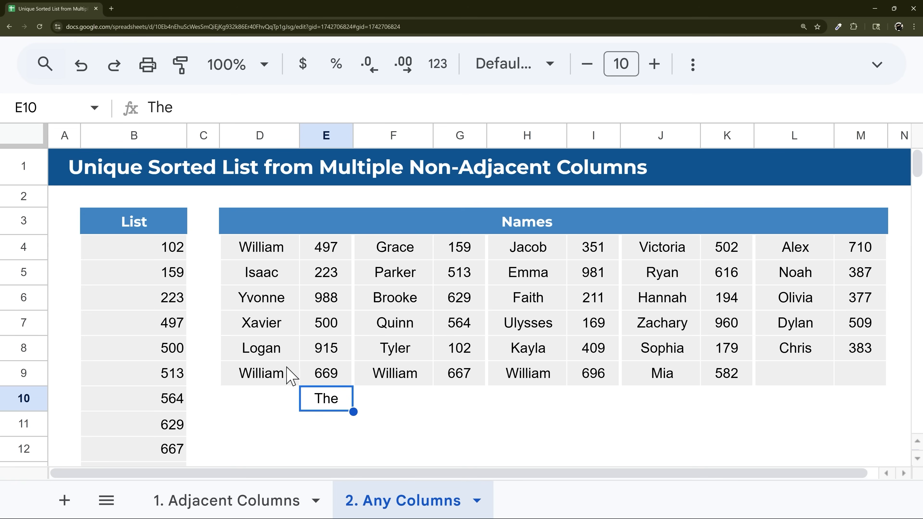
key("Delete")
left_click(175, 251)
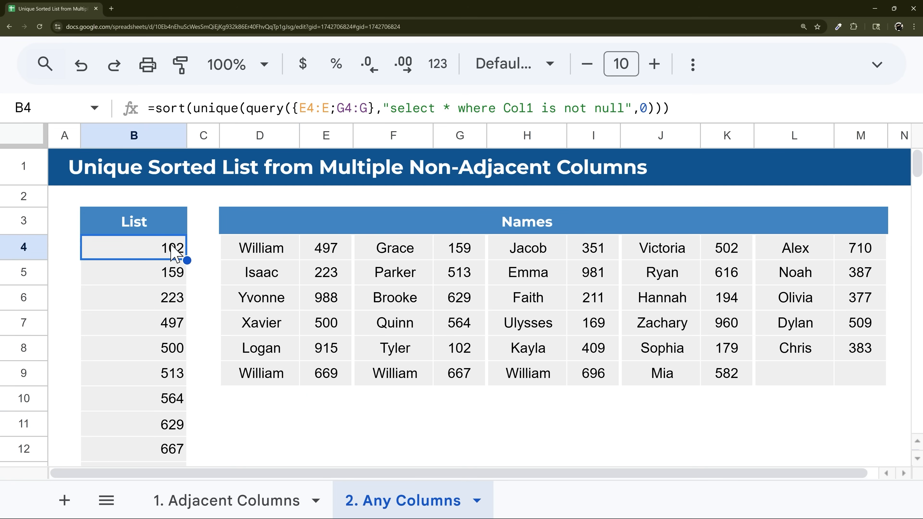
left_click(329, 402)
type("The")
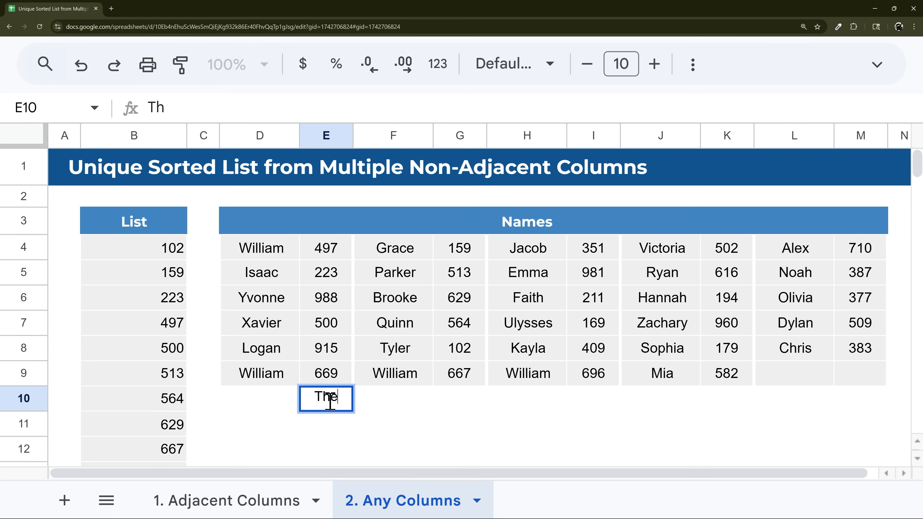
key("Return")
left_click(183, 253)
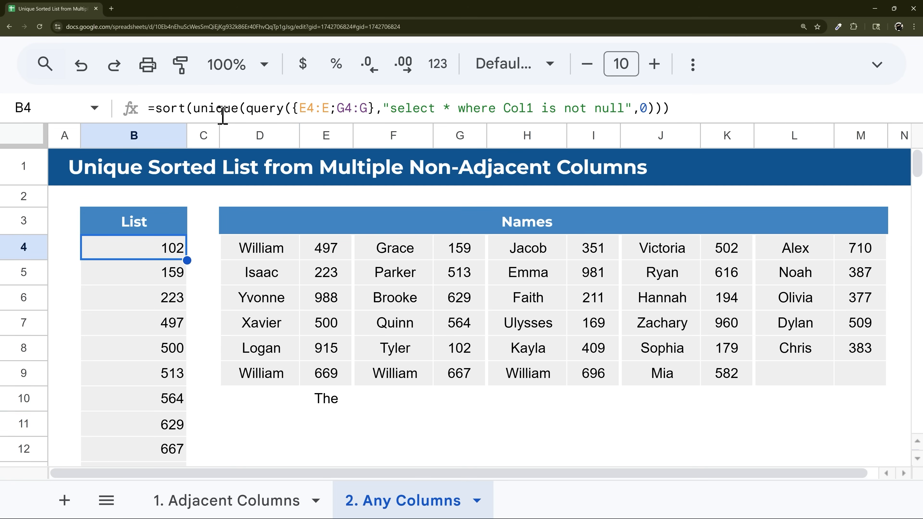
left_click_drag(249, 109, 612, 109)
- Replace the QUERY in B4 with filter(E4:E,E4:E<>"") as the first array part
key("BackSpace")
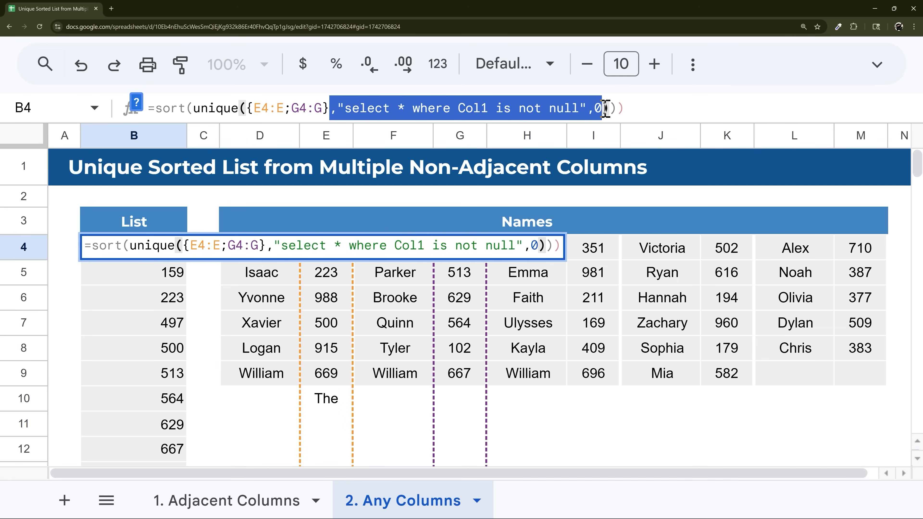
key("BackSpace")
left_click(259, 108)
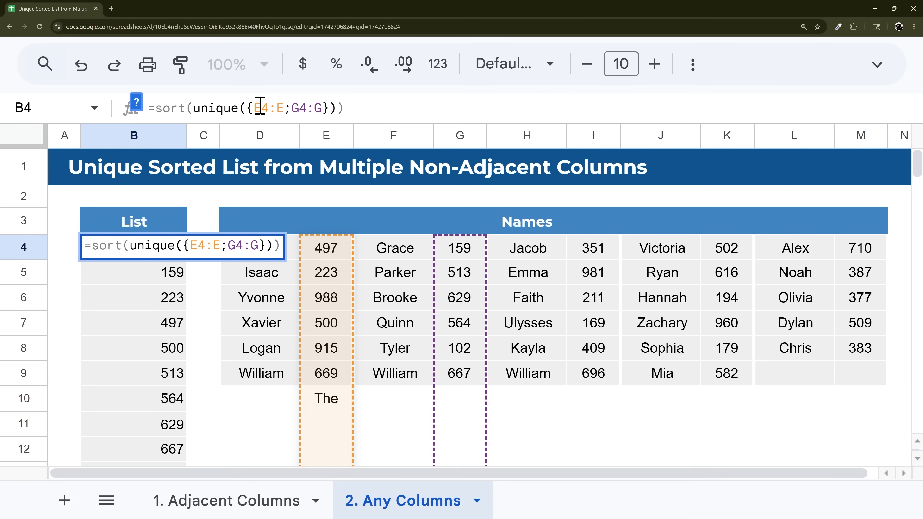
type("filter(")
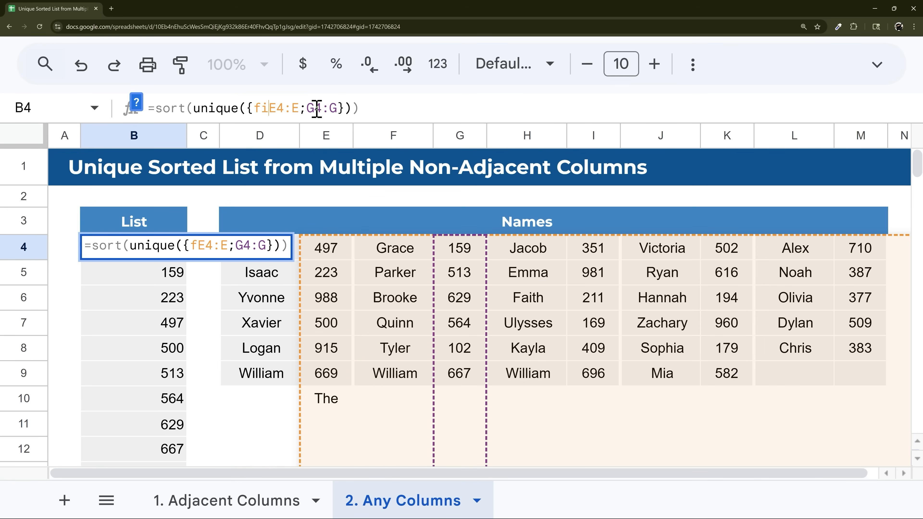
left_click_drag(307, 109, 317, 110)
key("shift+Right")
key("shift+Right")
key("shift+Right")
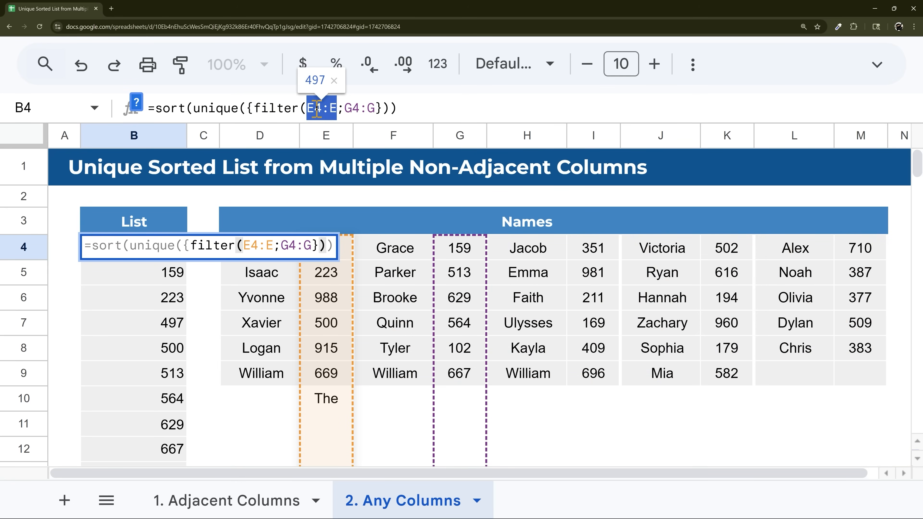
key("ctrl+c")
key("Right")
type(",")
key("ctrl+v")
type("<>\"\")")
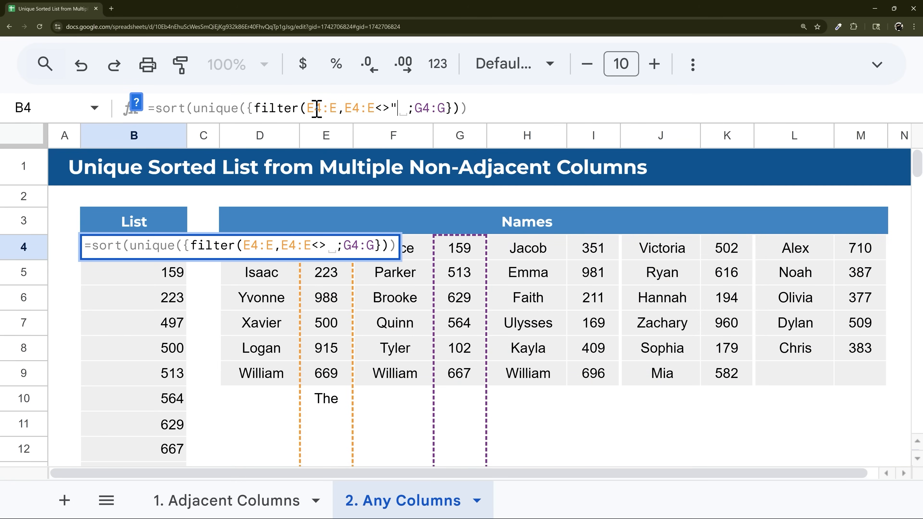
- Change the G4:G part to filter(G4:G,G4:G<>"") and commit the SORT(UNIQUE) formula in B4
key("Right")
type("filter")
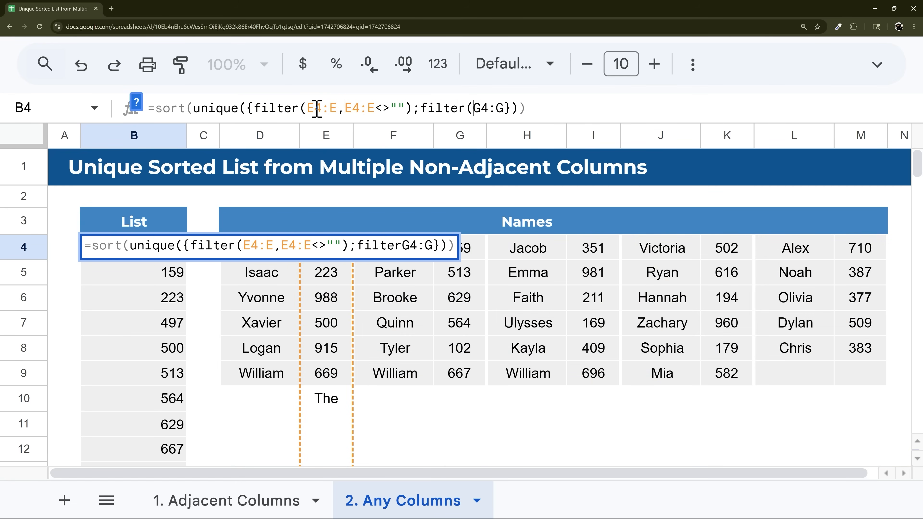
type("(")
key("Right")
key("Right")
key("Right")
key("Right")
key("shift+Left")
key("shift+Left")
key("shift+Left")
key("shift+Left")
key("ctrl+c")
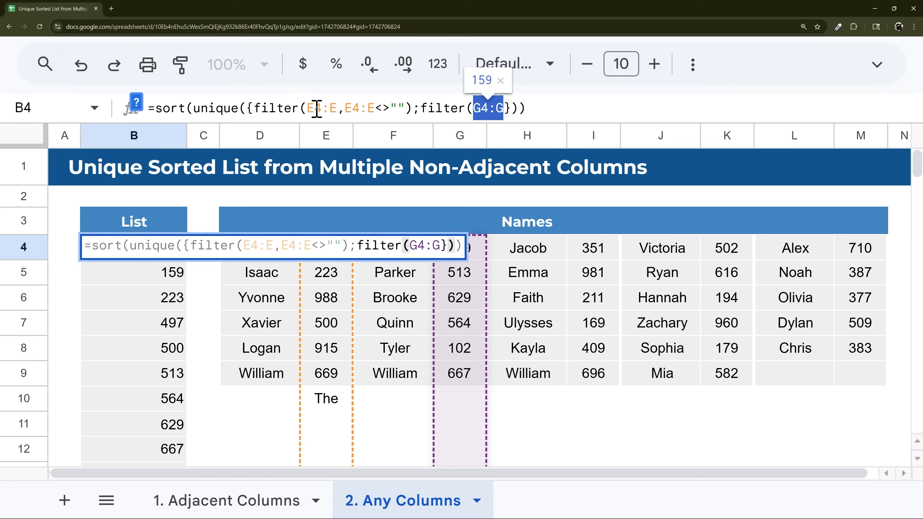
key("Right")
type(",")
key("ctrl+v")
type("<>\"\")")
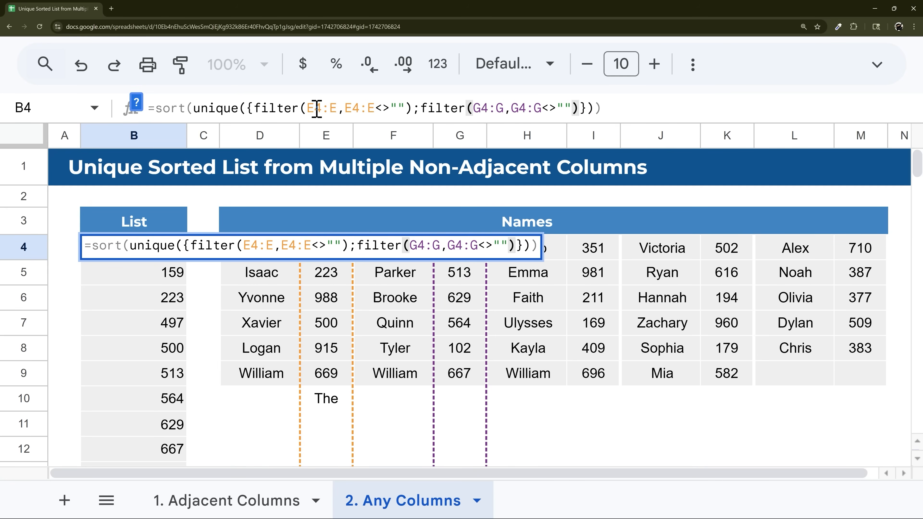
key("Return")
- Check the new entry at the list's end, then delete the word 'The' from E10
scroll(141, 276, "down", 5)
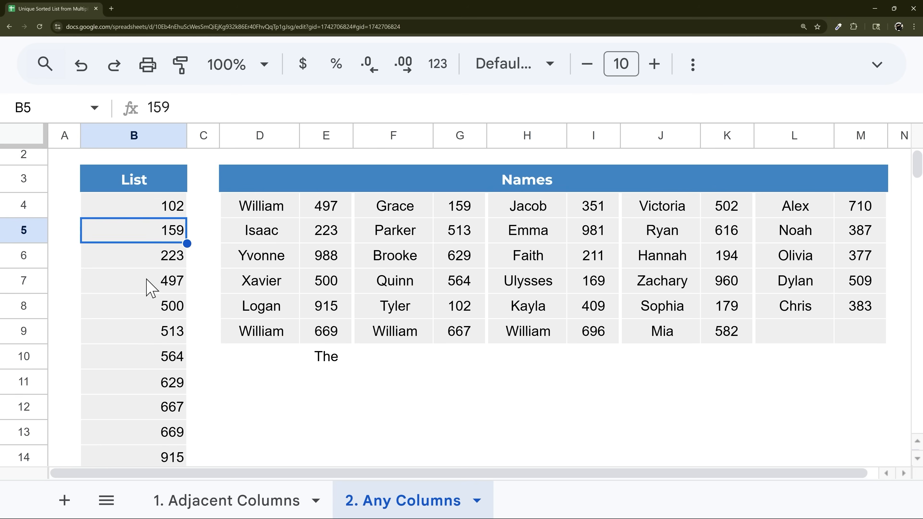
left_click(120, 339)
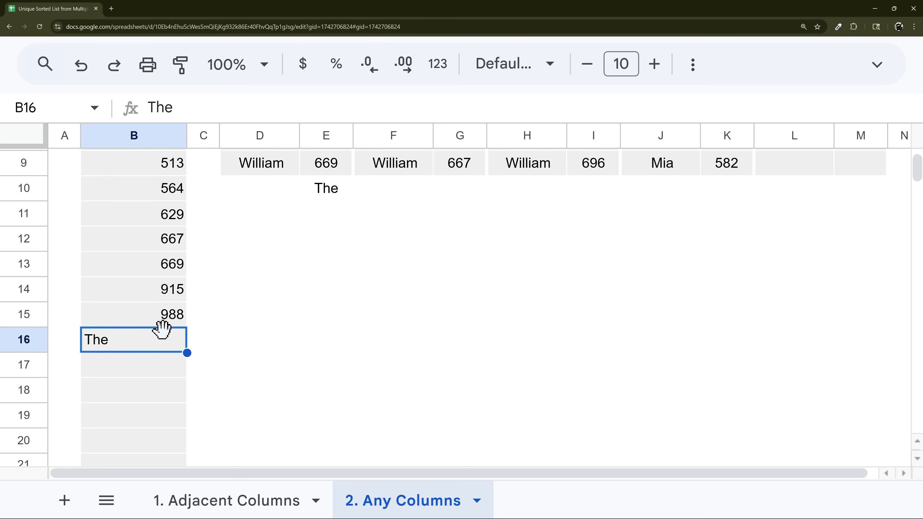
scroll(144, 344, "up", 2)
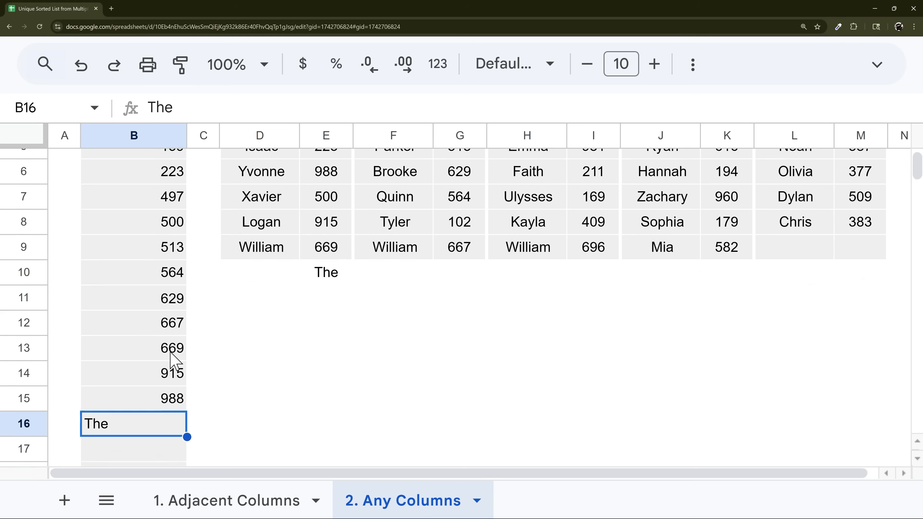
scroll(174, 362, "down", 1)
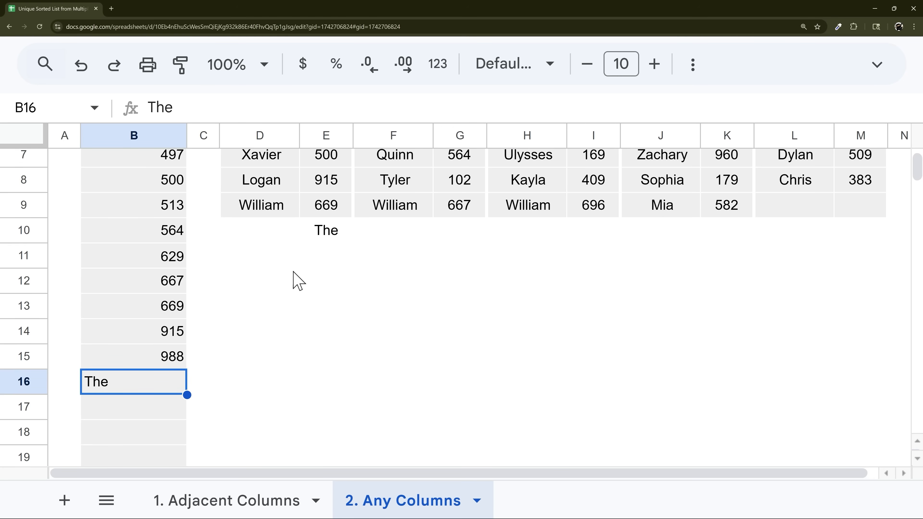
left_click(320, 234)
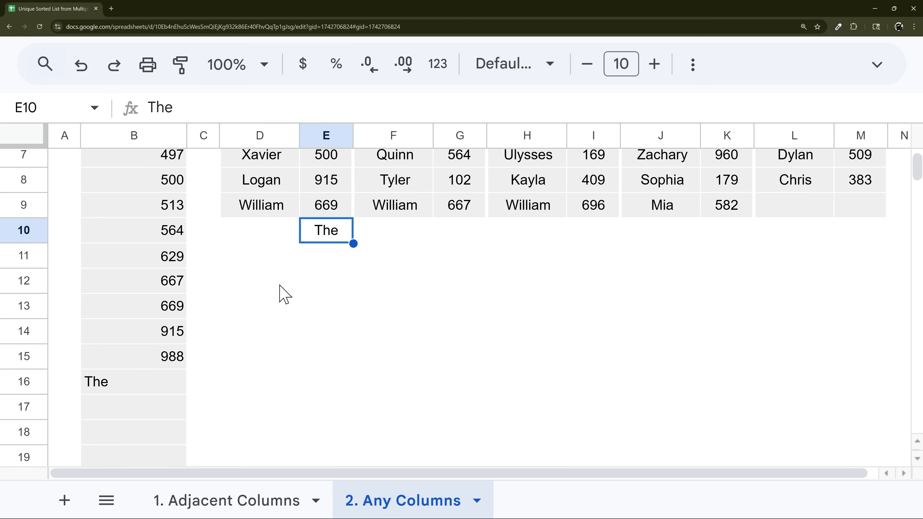
key("Delete")
- Review the finished B4 formula and switch to the '1. Adjacent Columns' sheet
scroll(167, 364, "up", 3)
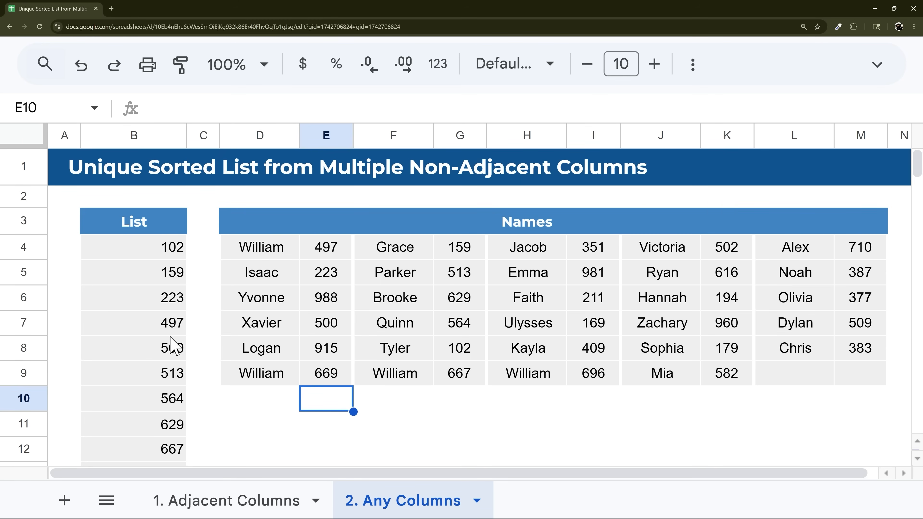
left_click(156, 249)
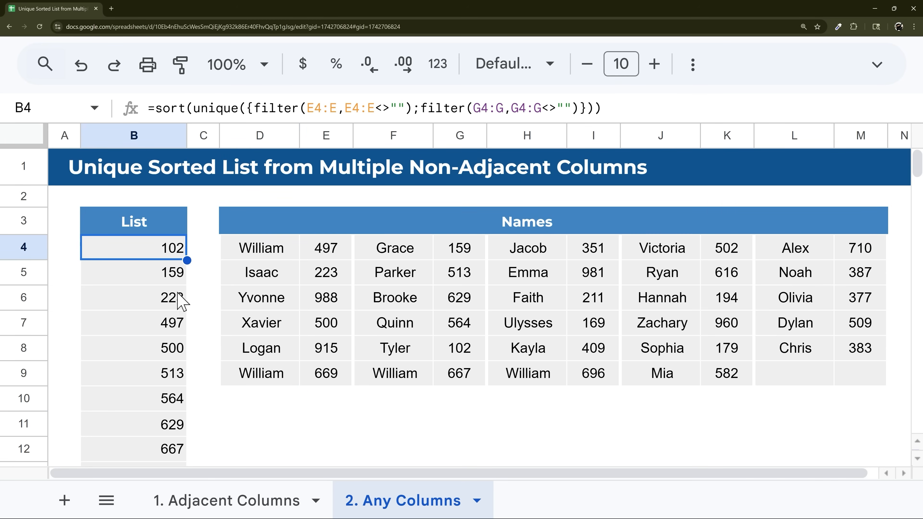
left_click(261, 501)
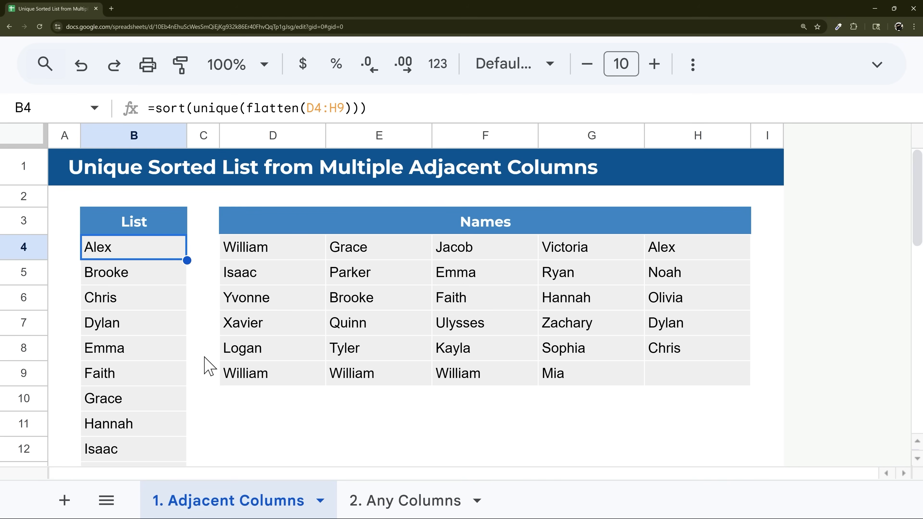